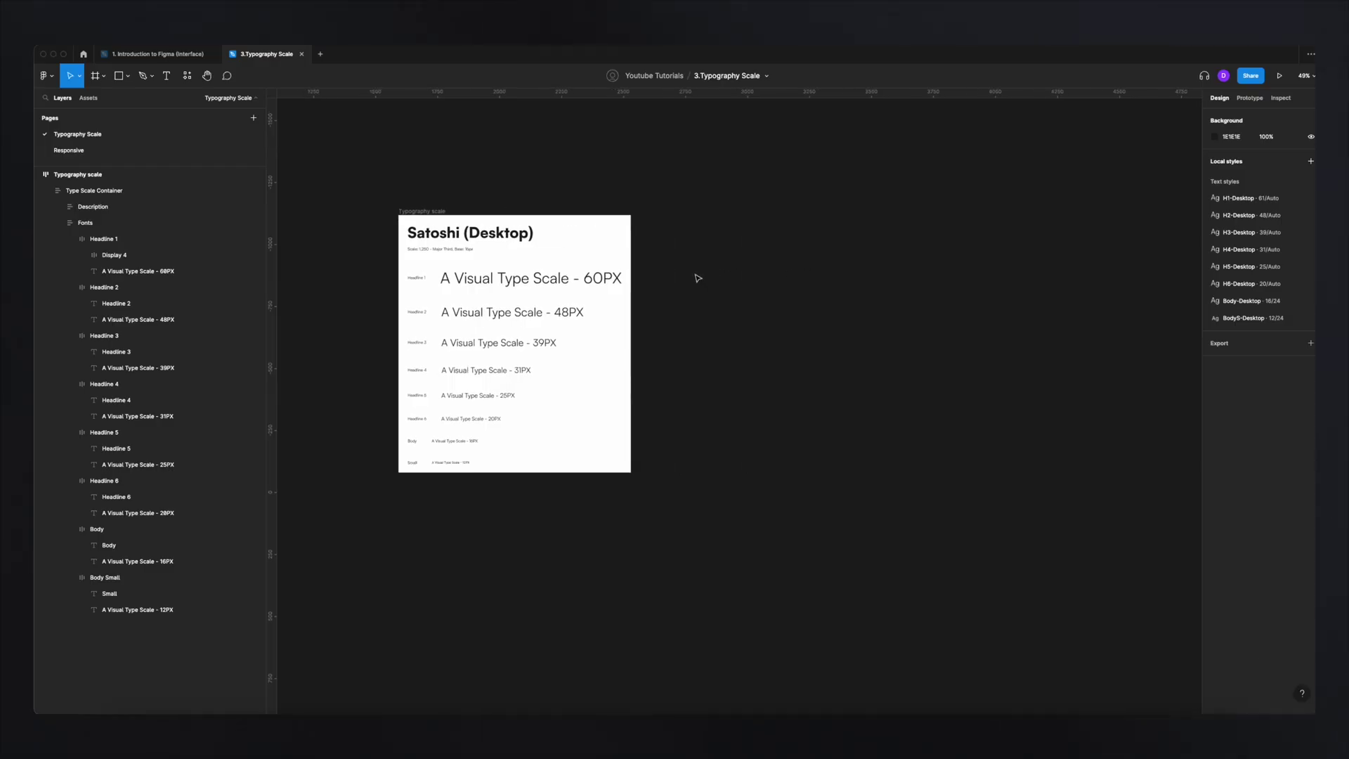
# Confirm the Desktop layout's heading uses the H1-Desktop text style, leaving it unchanged.
pyautogui.click(597, 248)
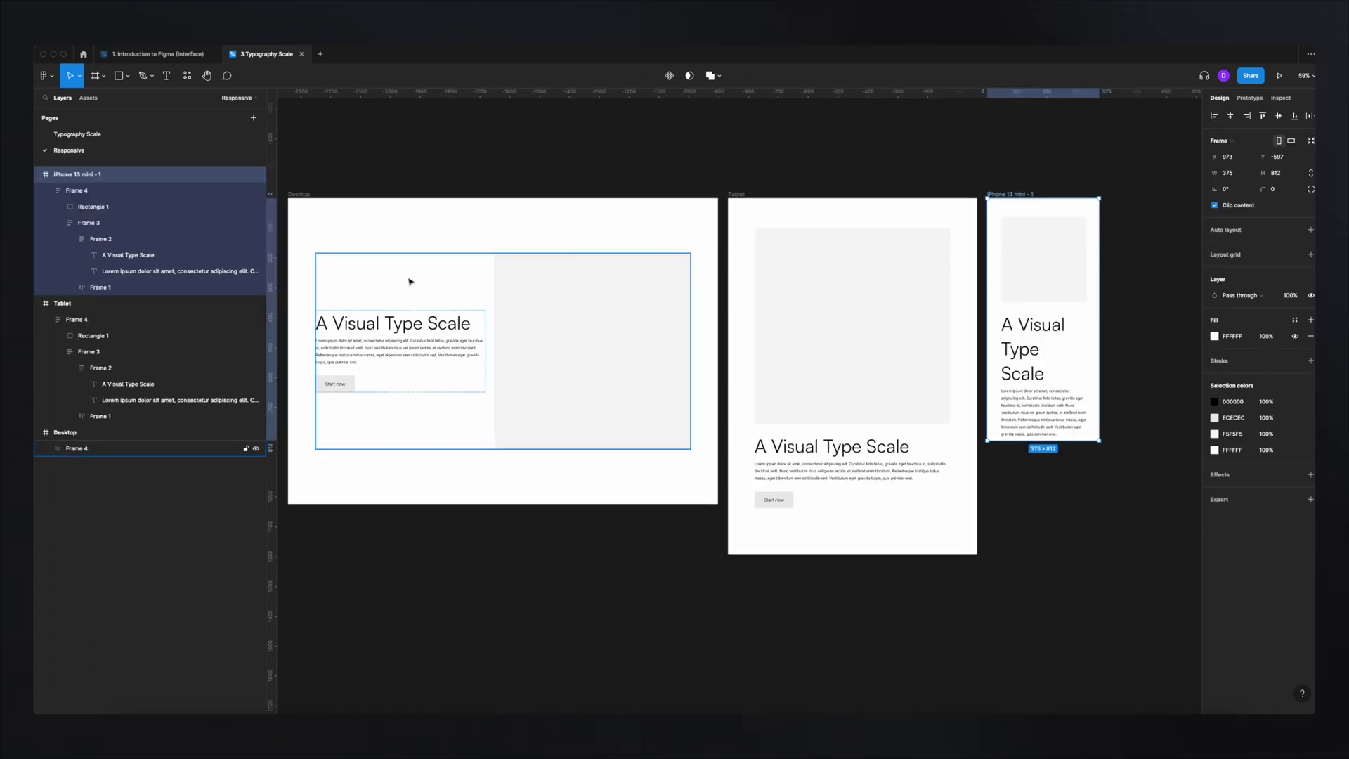
pyautogui.hscroll(-4, 409, 281)
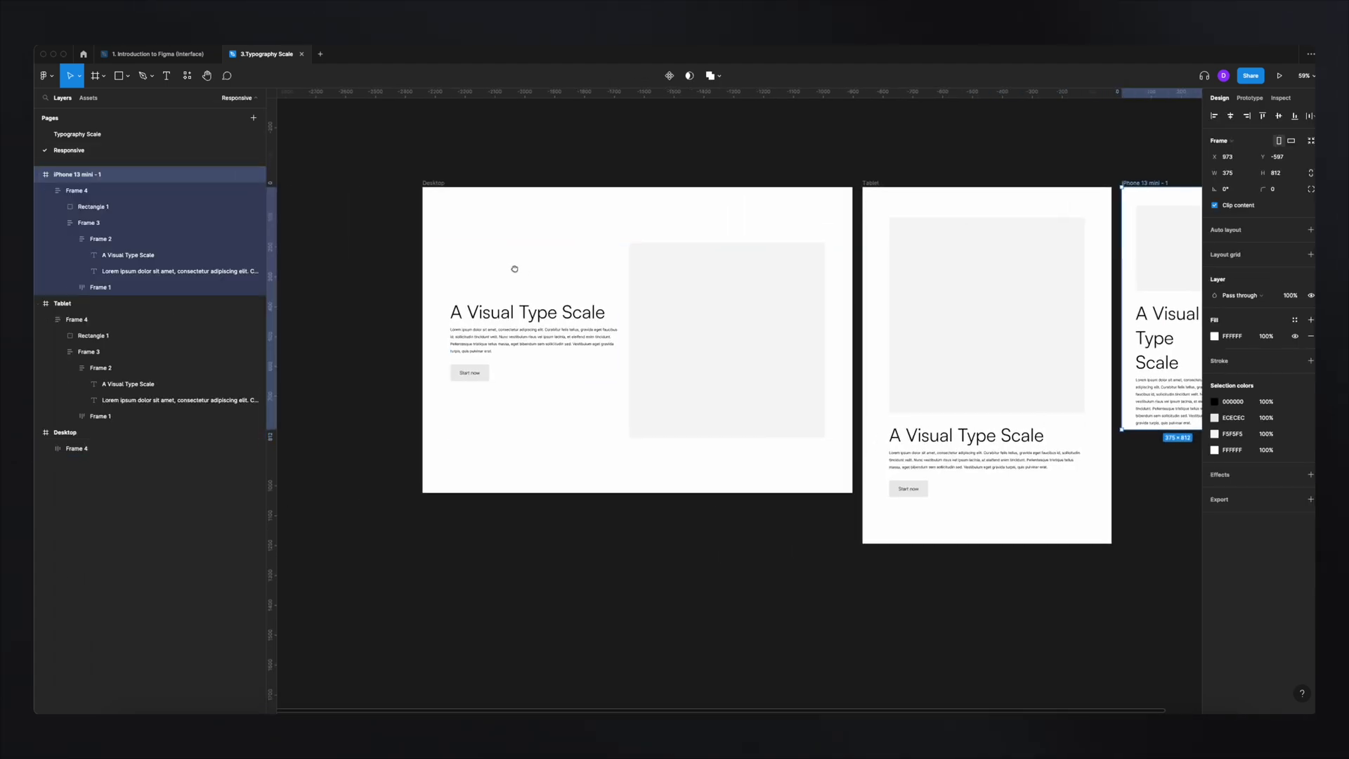
pyautogui.click(505, 322)
pyautogui.click(1247, 254)
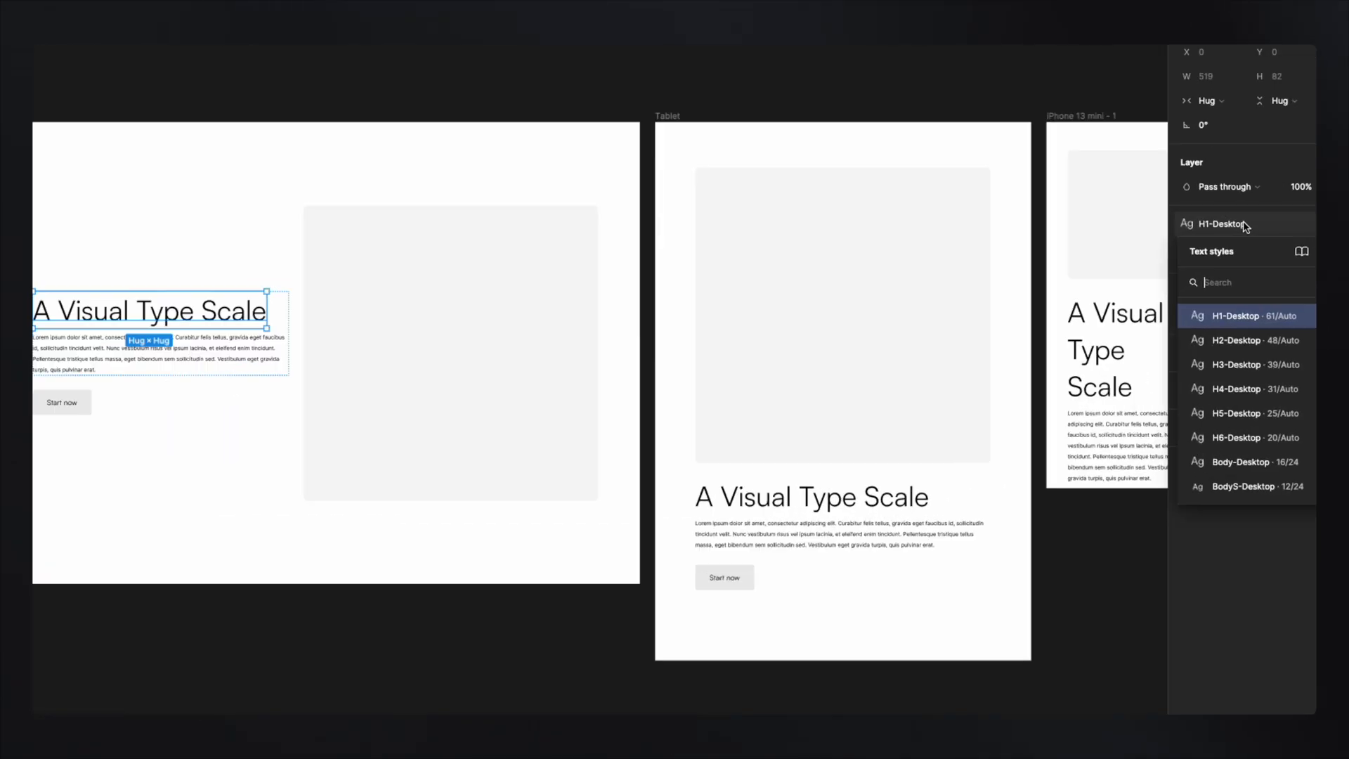
pyautogui.click(1245, 226)
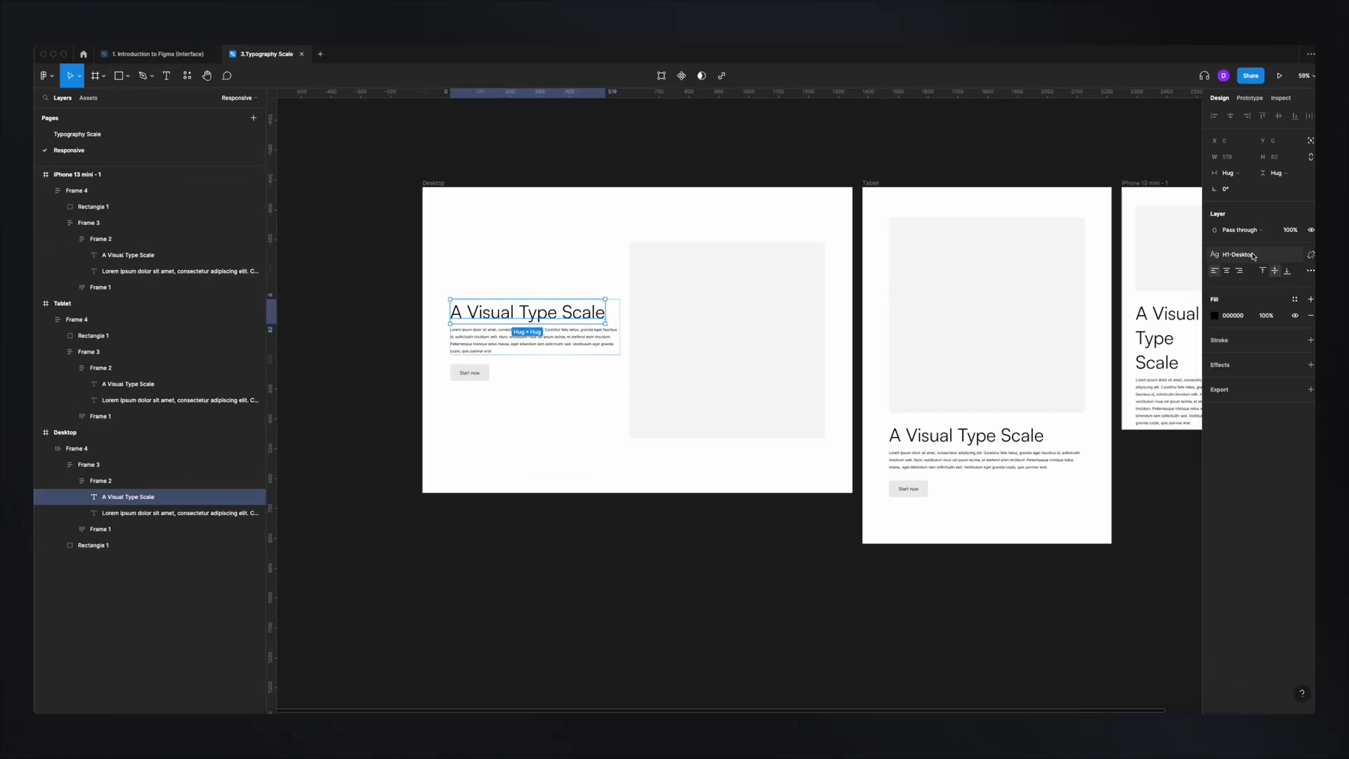
# Pan and zoom the canvas past the tablet layout onto the iPhone 13 mini frame.
pyautogui.hscroll(1, 529, 350)
pyautogui.click(636, 324)
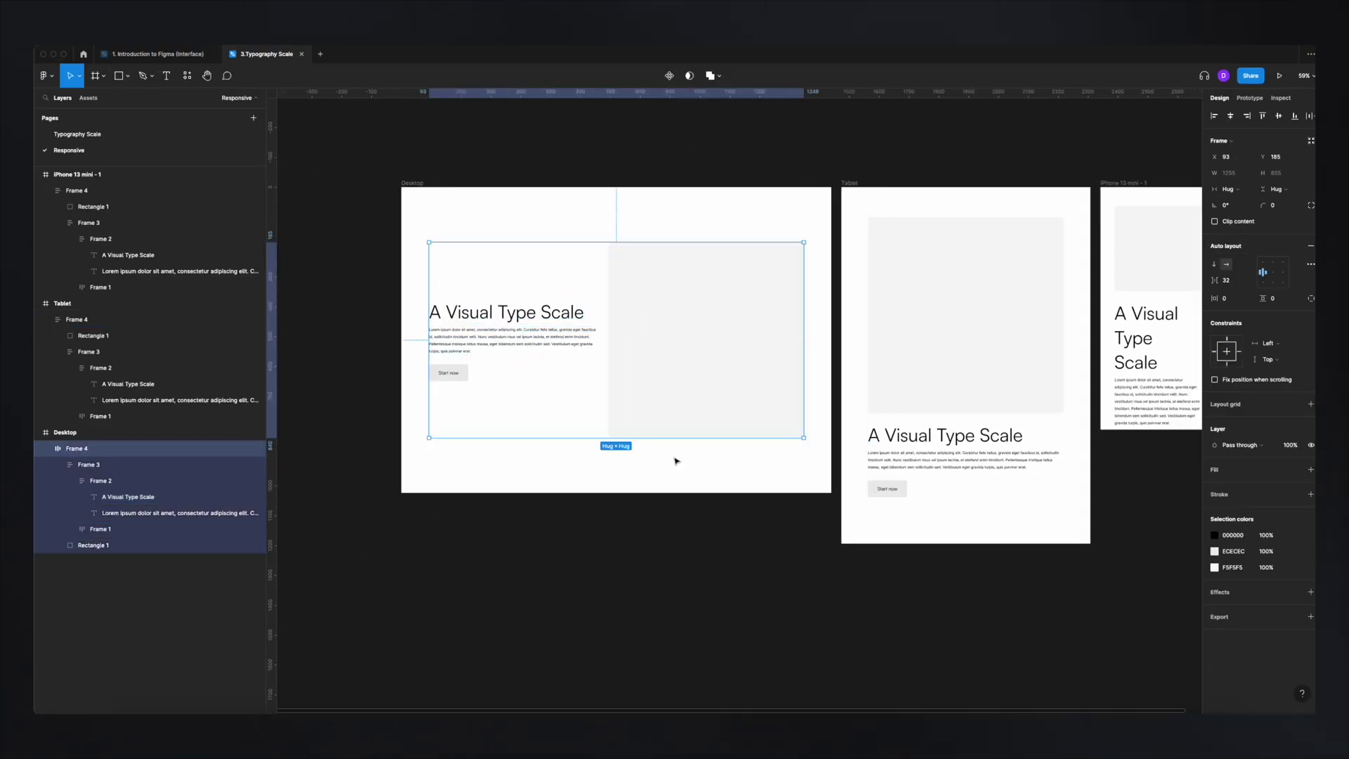
pyautogui.moveTo(676, 461); pyautogui.dragTo(593, 449)
pyautogui.moveTo(867, 322); pyautogui.dragTo(544, 365)
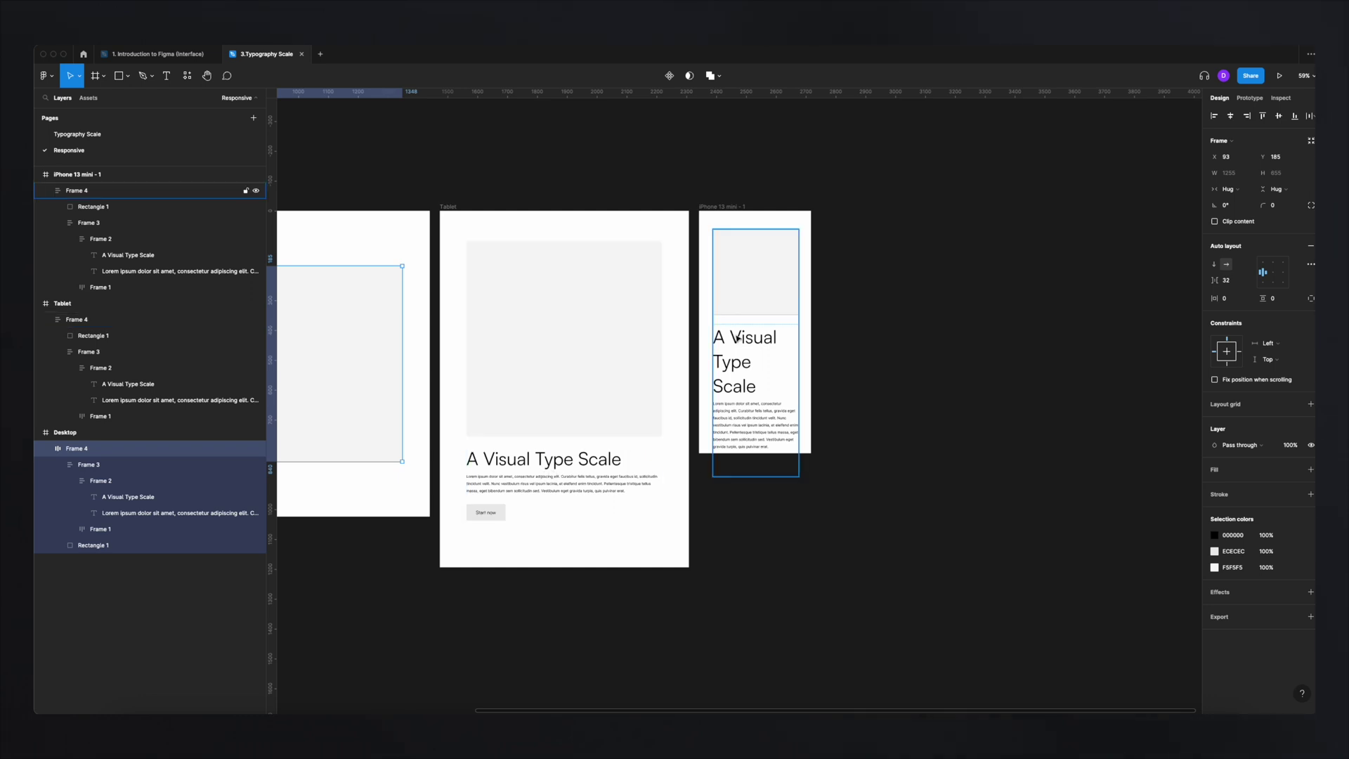
pyautogui.hscroll(4, 728, 349)
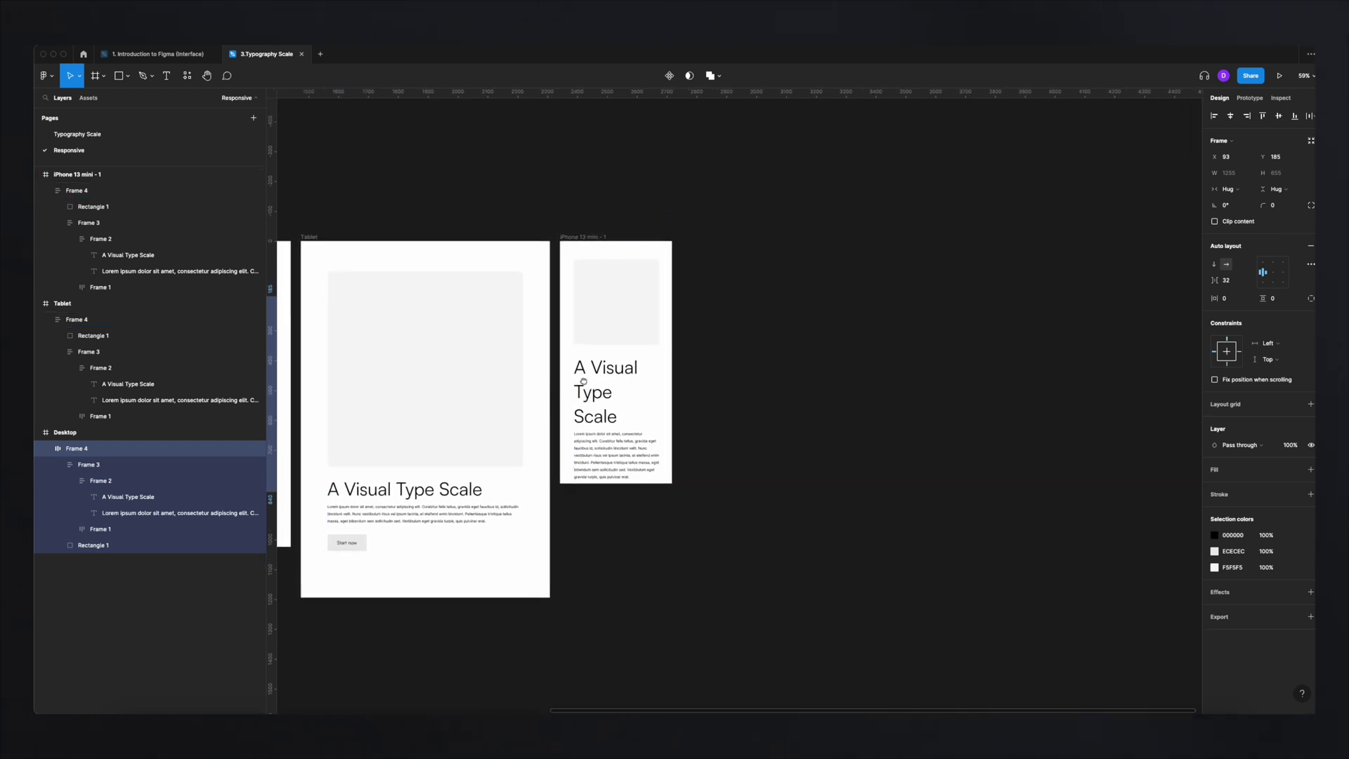
pyautogui.scroll(5, 638, 376)
pyautogui.scroll(-1, 635, 380)
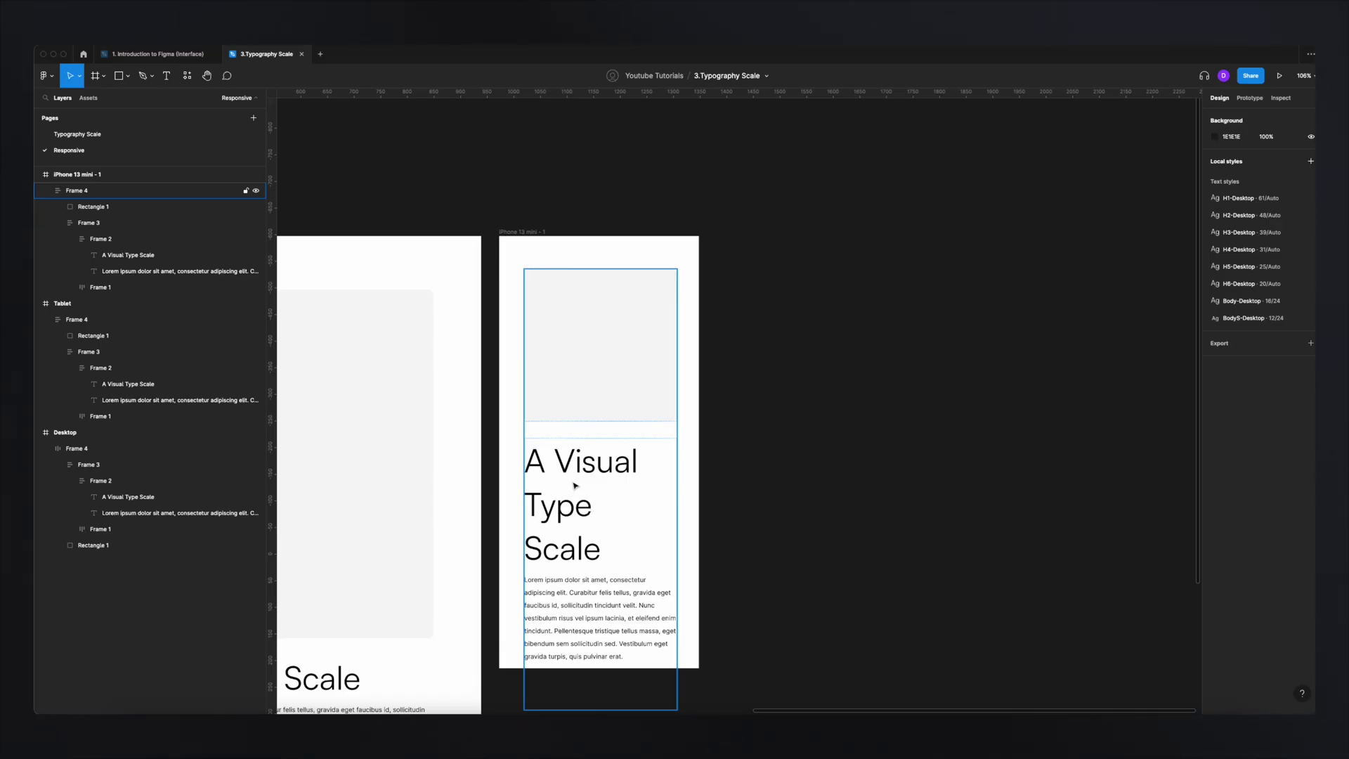
# Give the iPhone 13 mini heading H4-Desktop, then try a larger desktop text style.
pyautogui.click(572, 483)
pyautogui.click(572, 482)
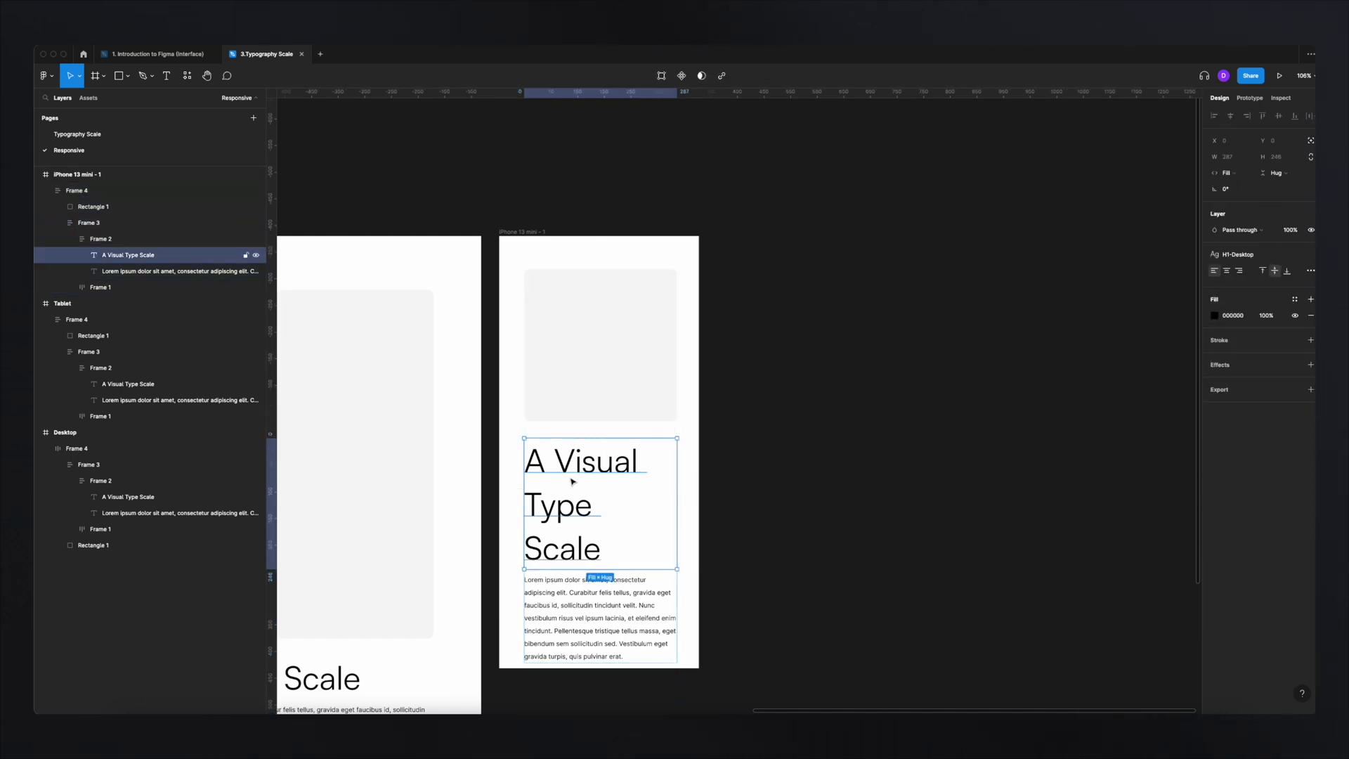
pyautogui.click(1257, 255)
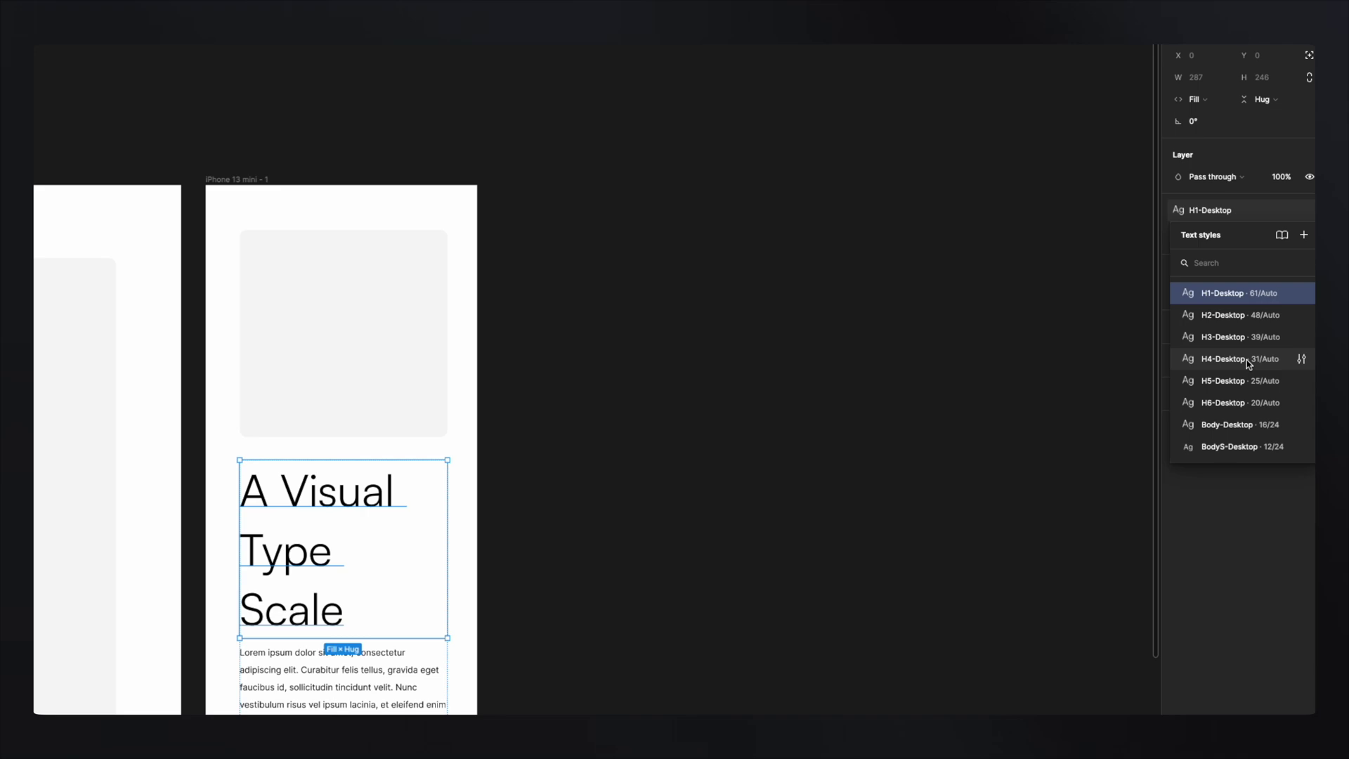
pyautogui.click(1249, 364)
pyautogui.click(1235, 211)
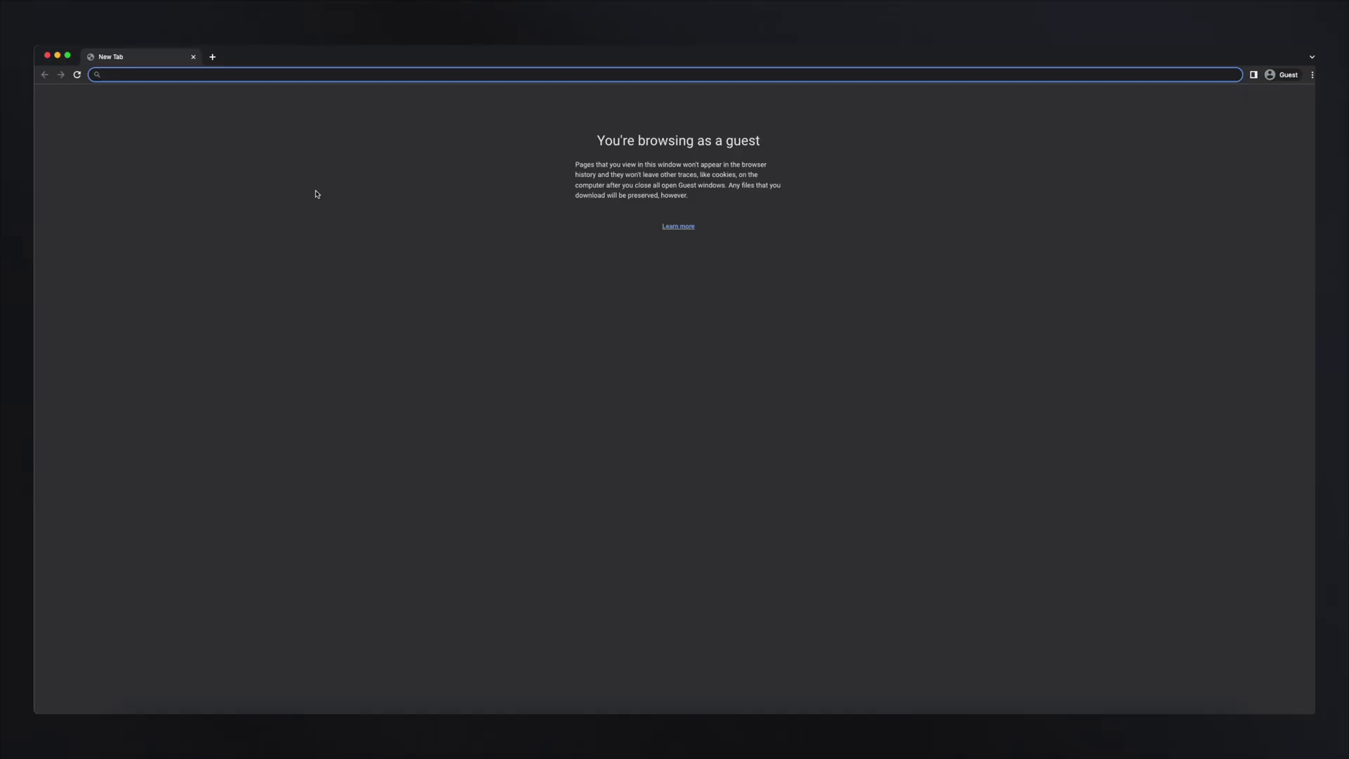
# Load type-scale.com and add a larger step to the top of the scale.
pyautogui.write('type-scale.com/')
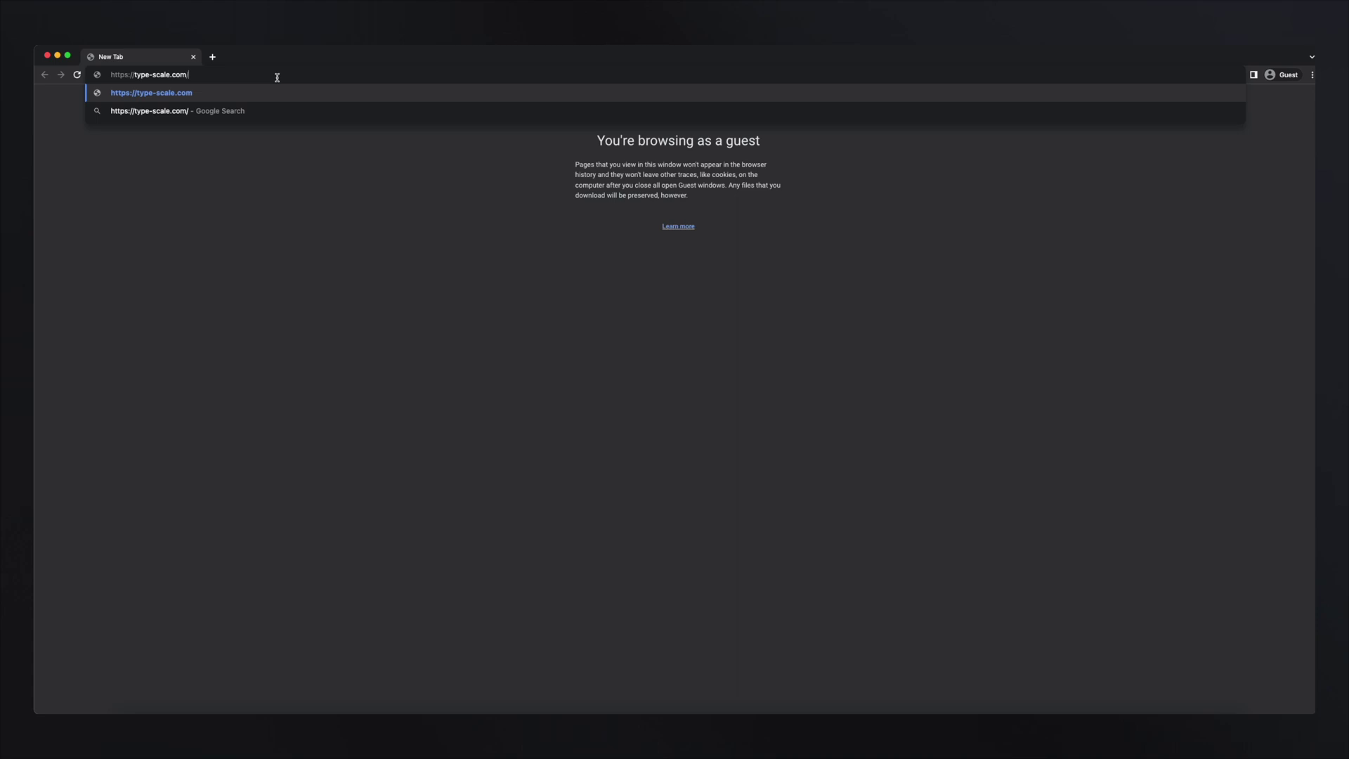
pyautogui.press('Return')
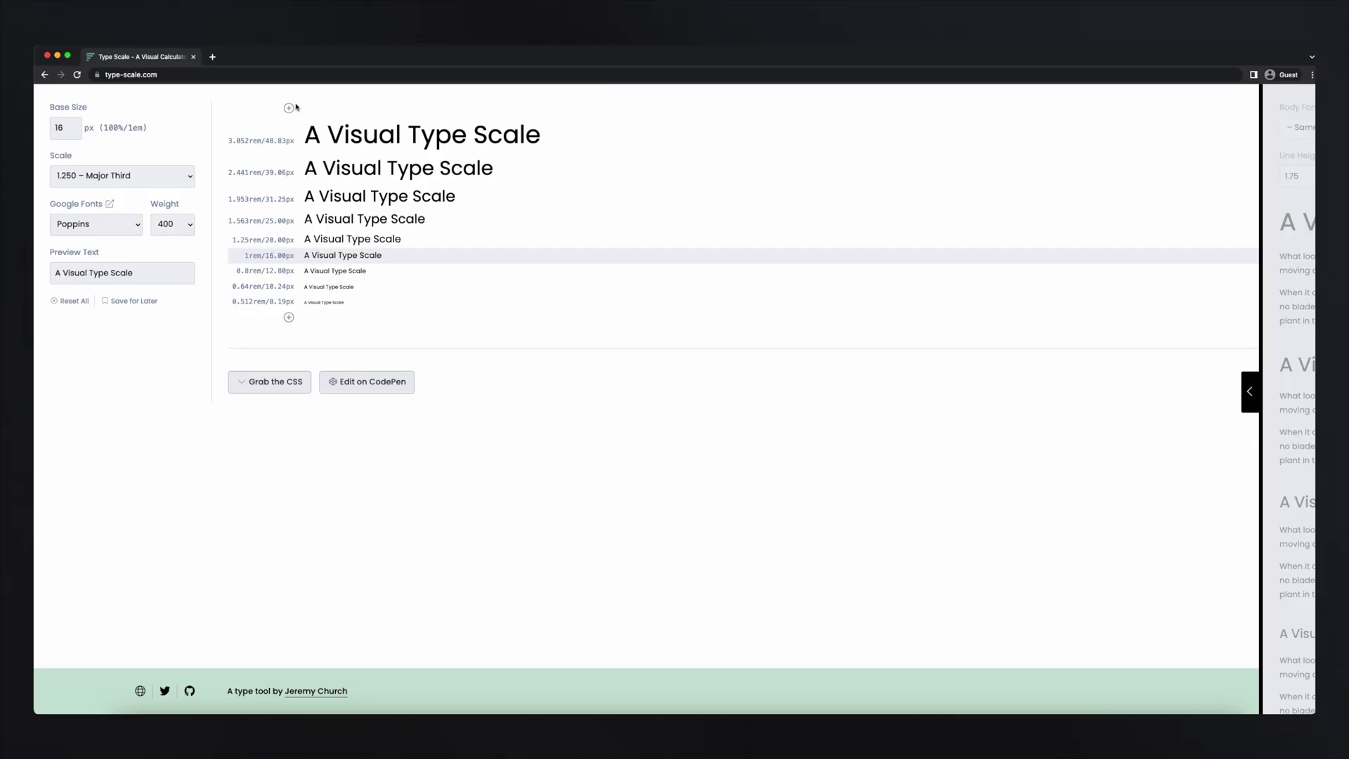
pyautogui.click(289, 110)
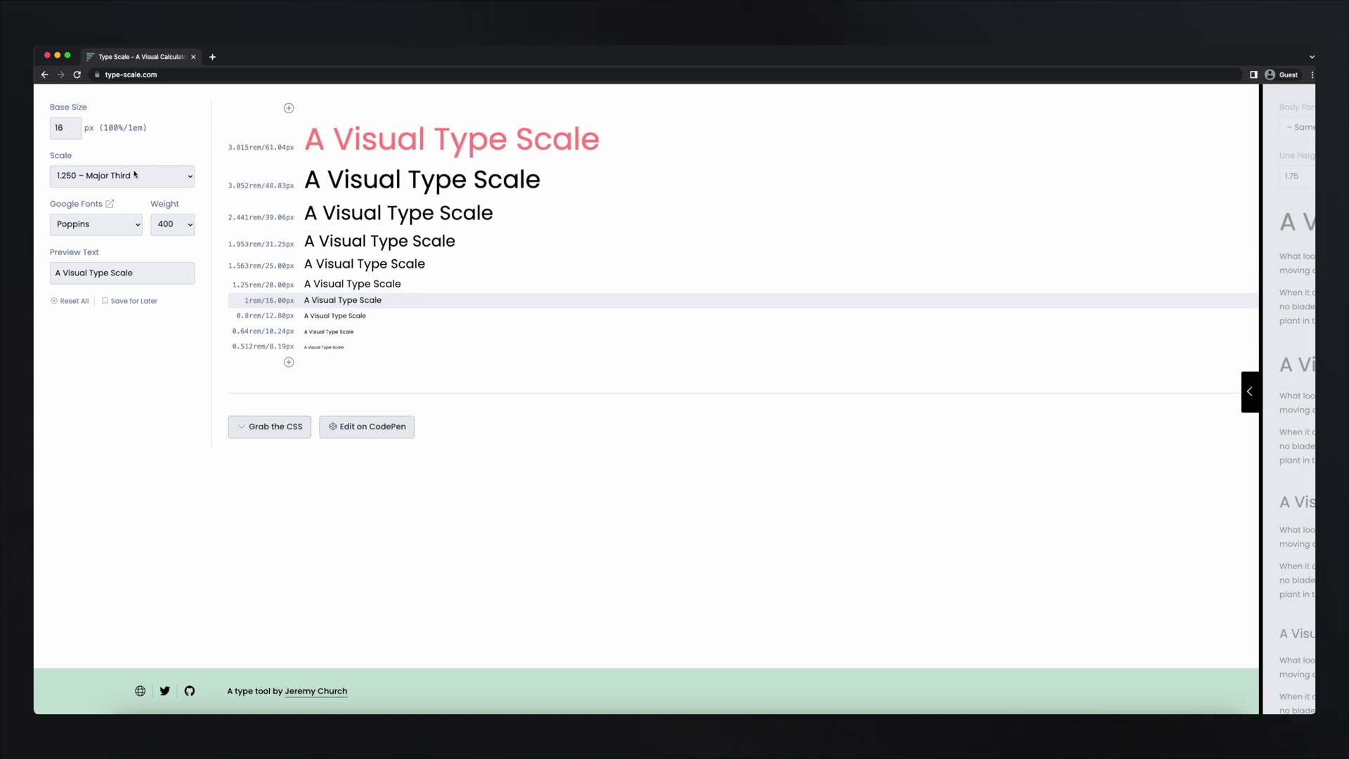
# Compare Minor Third, Minor Second and Major Second ratios, settling on 1.125 – Major Second with base 16.
pyautogui.click(169, 176)
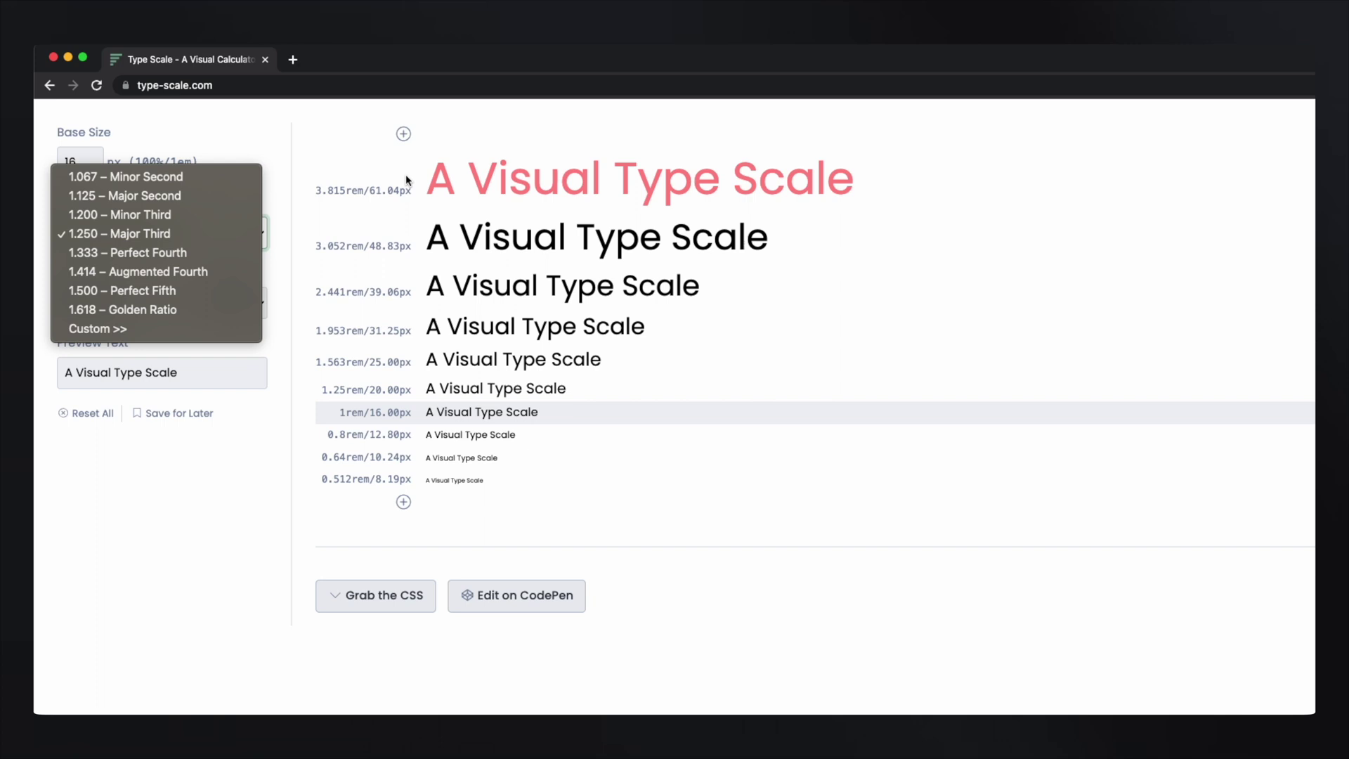
pyautogui.click(222, 216)
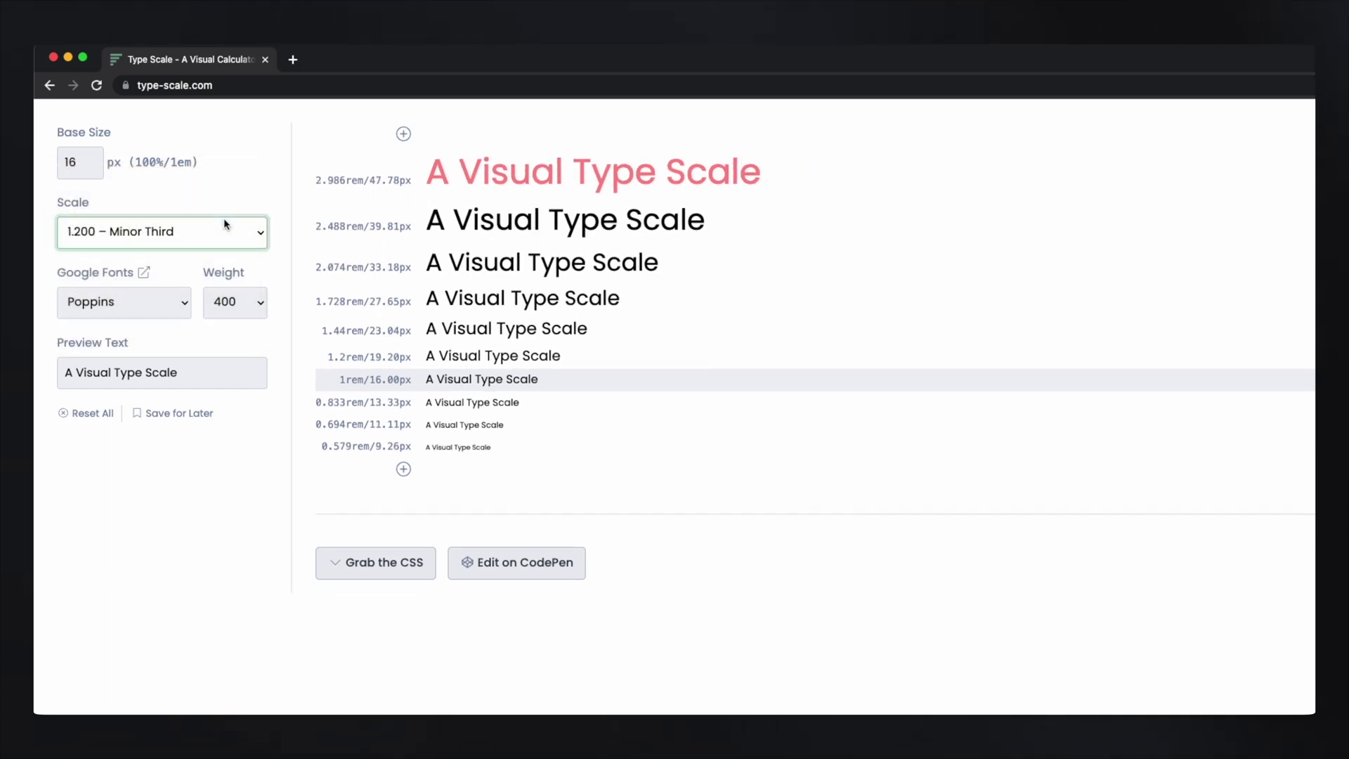
pyautogui.click(234, 227)
pyautogui.click(229, 196)
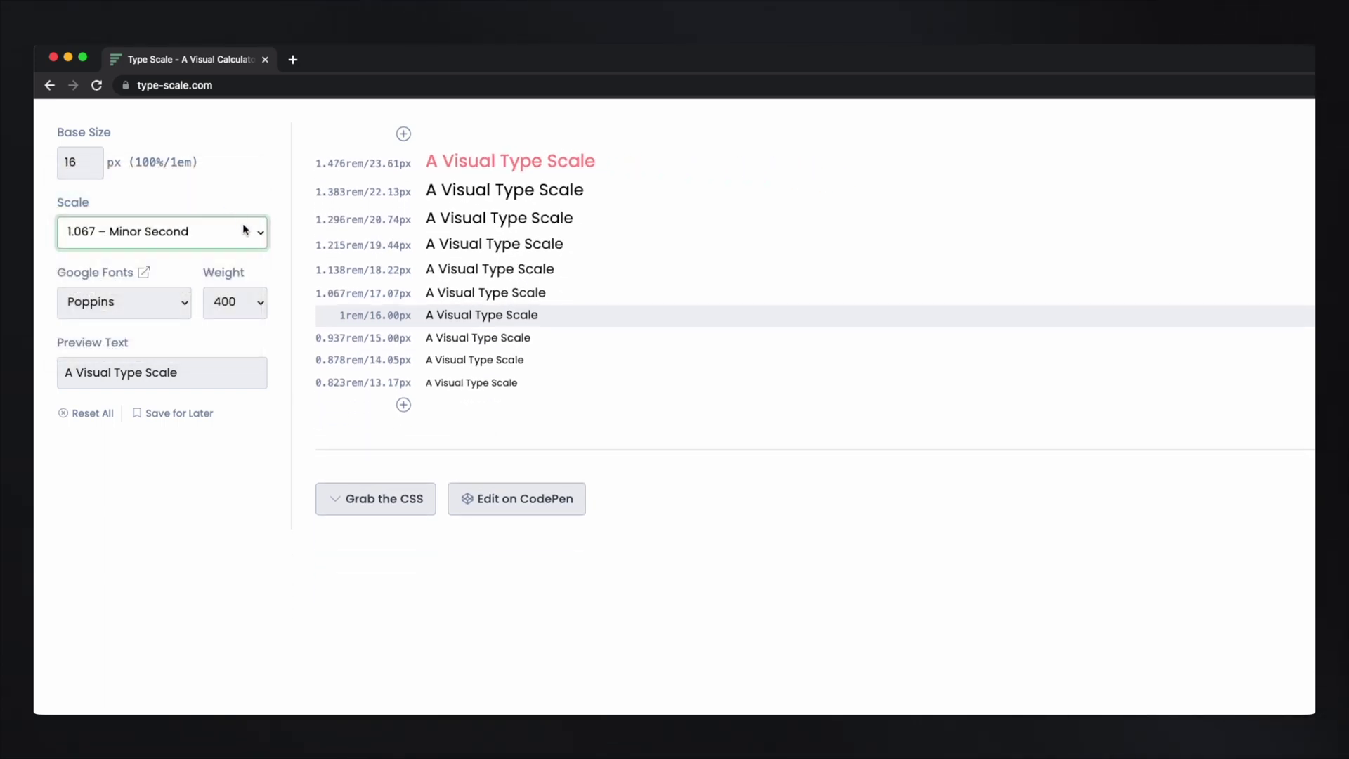
pyautogui.click(239, 229)
pyautogui.click(216, 251)
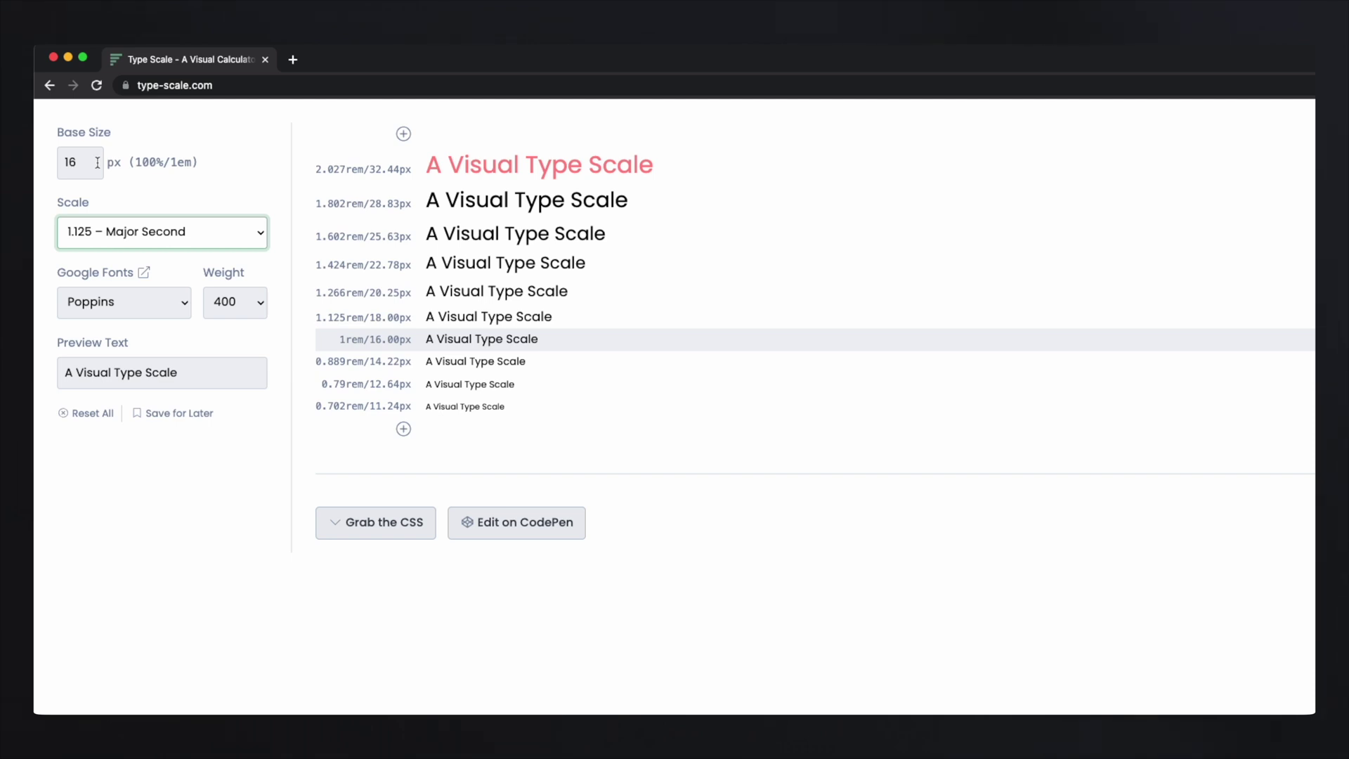
pyautogui.click(88, 162)
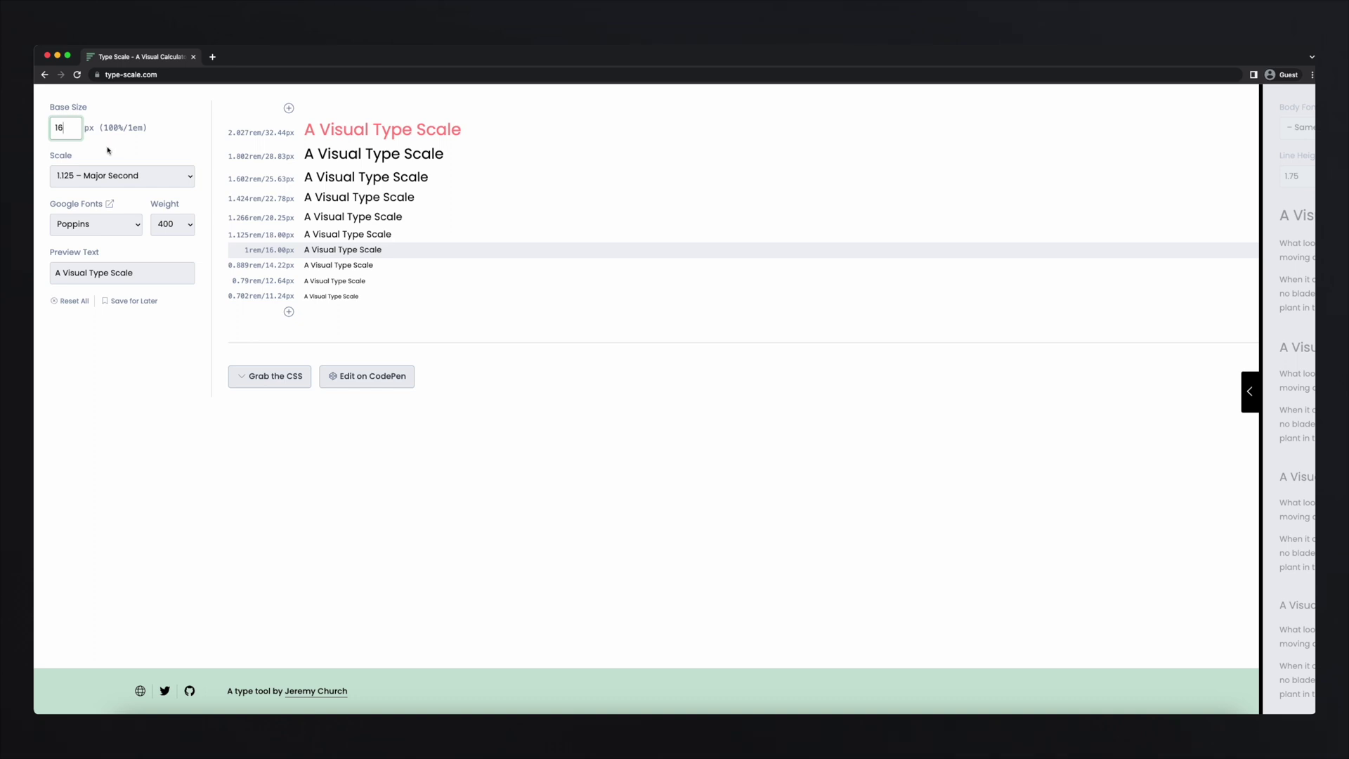
pyautogui.click(109, 175)
pyautogui.click(111, 194)
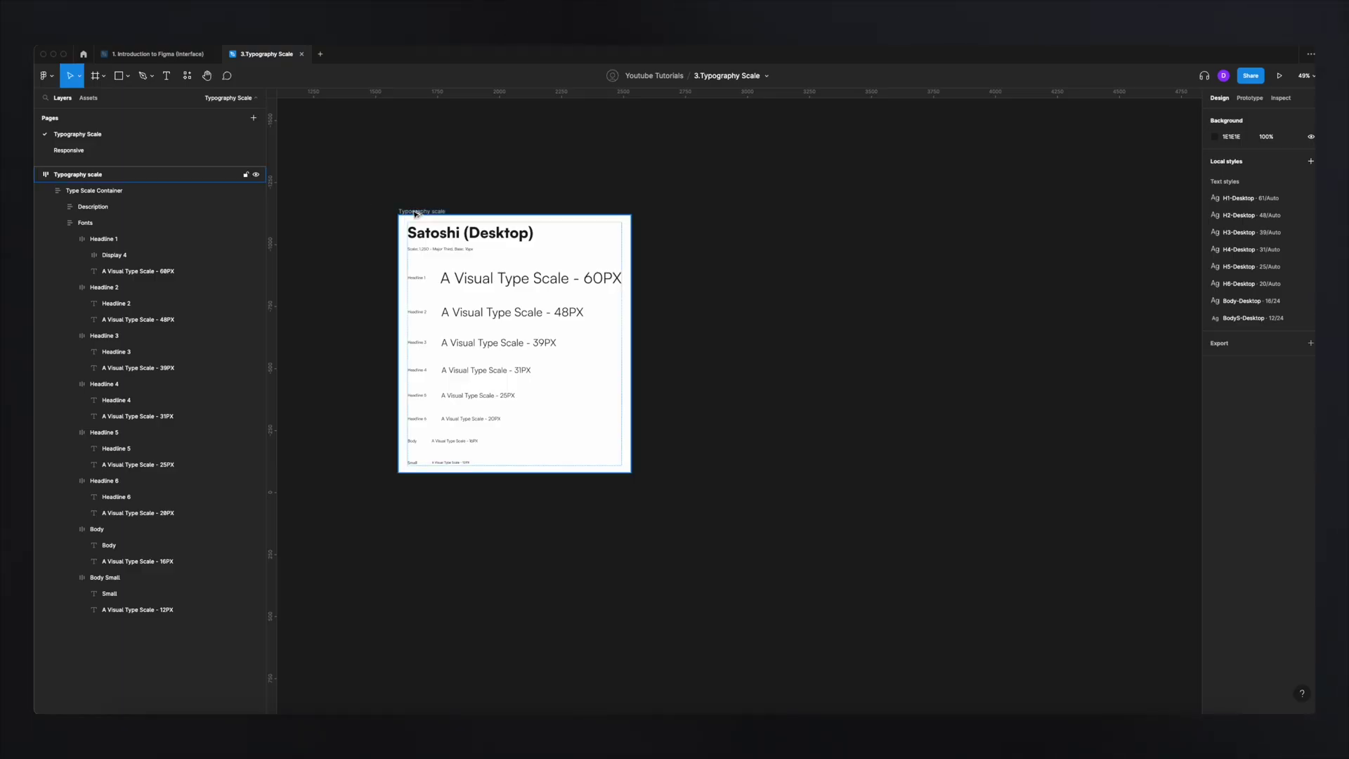
# Duplicate the Satoshi (Desktop) scale frame beside the original and retitle the copy Satoshi (Mobile).
pyautogui.moveTo(516, 243); pyautogui.dragTo(760, 243)
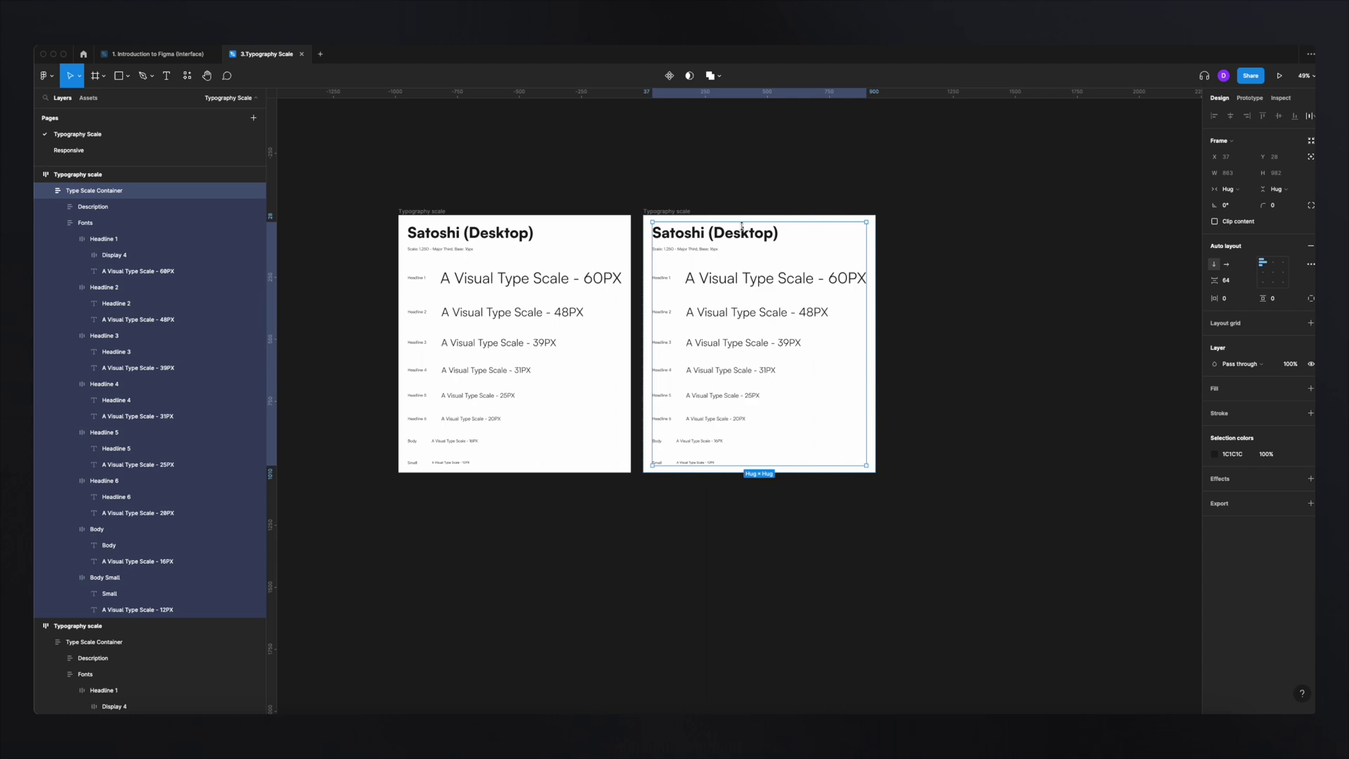
pyautogui.doubleClick(744, 233)
pyautogui.doubleClick(740, 233)
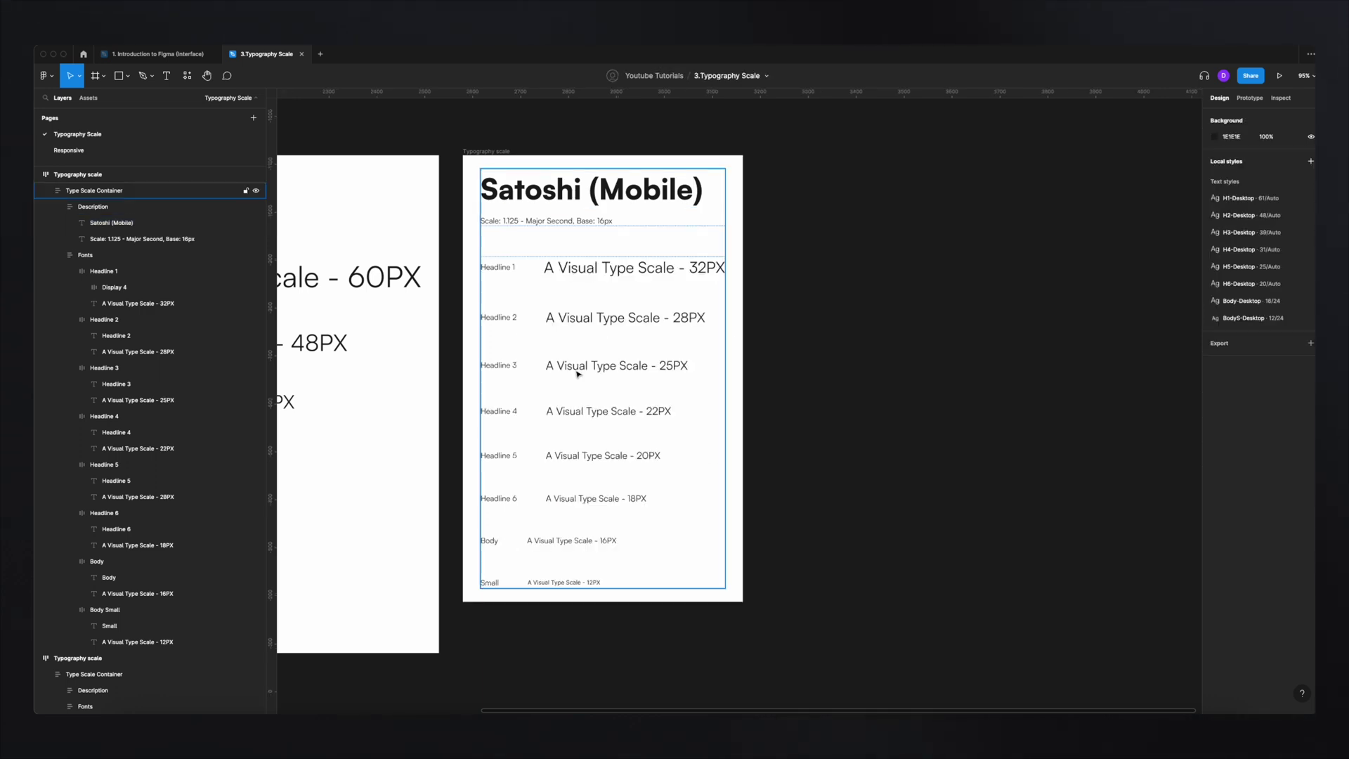
pyautogui.scroll(-5, 899, 272)
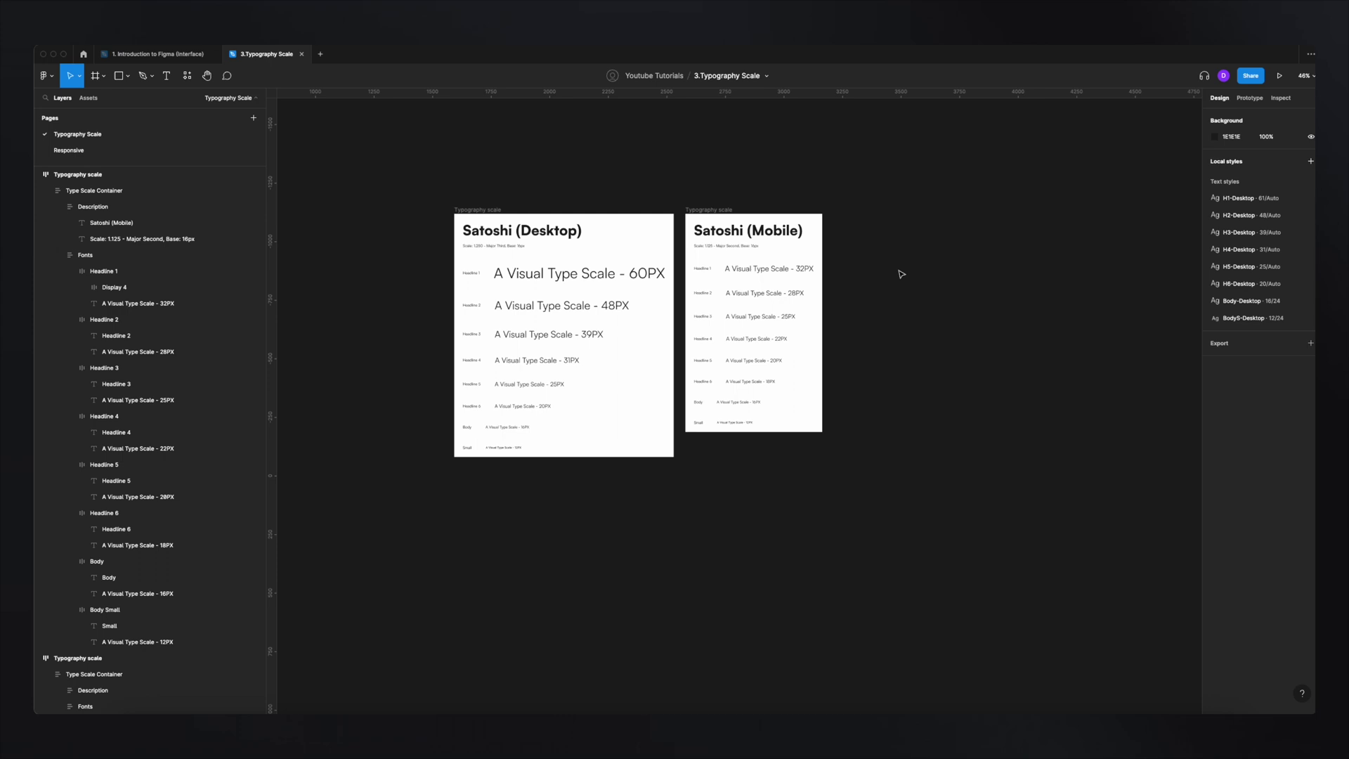
pyautogui.scroll(3, 898, 271)
pyautogui.hscroll(-2, 942, 271)
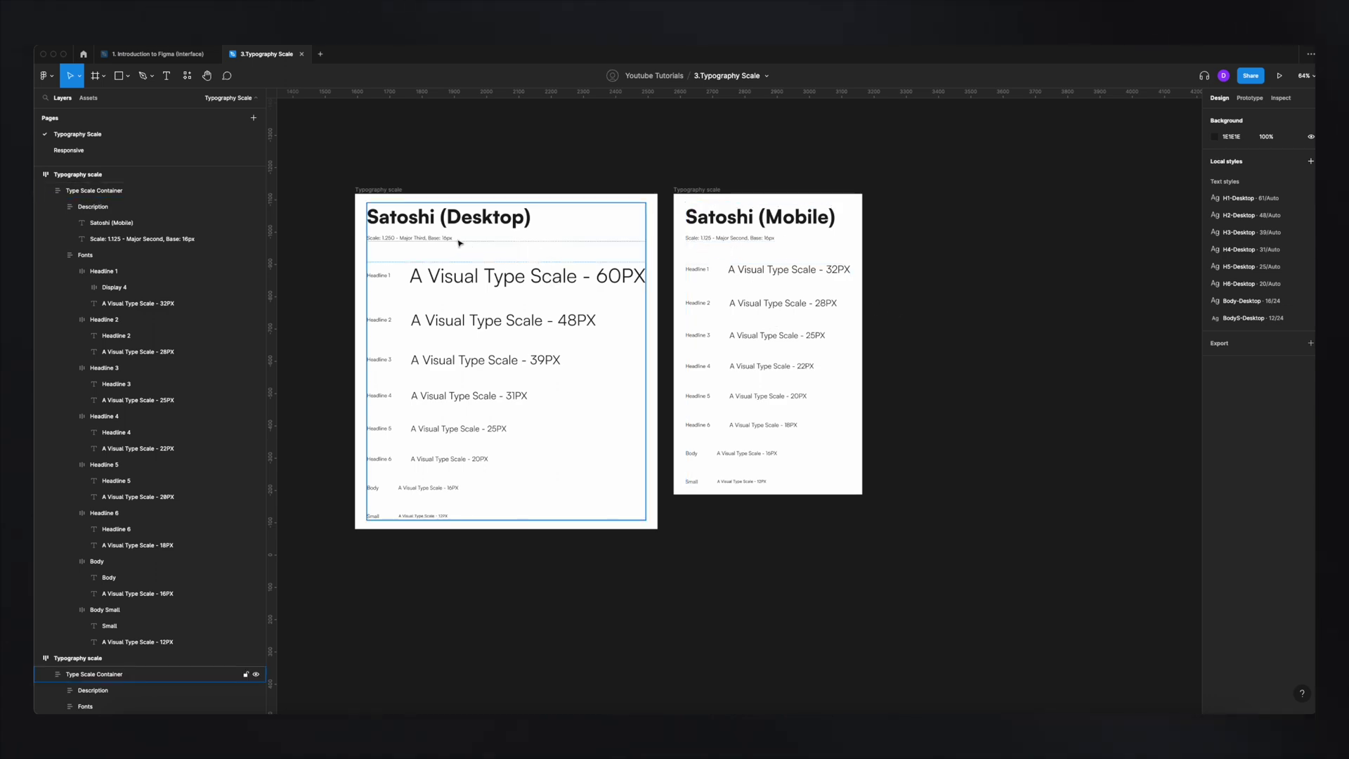
pyautogui.scroll(5, 459, 243)
pyautogui.hscroll(5, 446, 247)
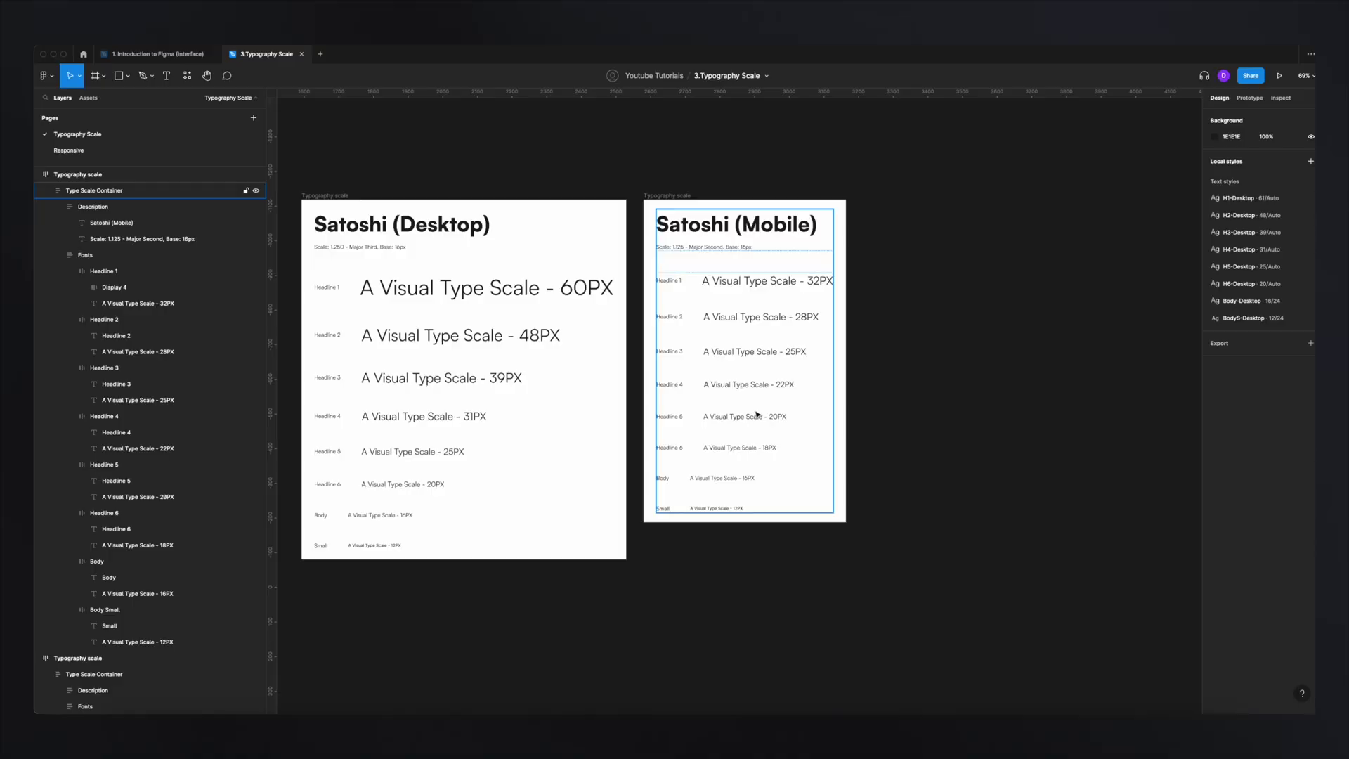
# Save the 32PX mobile headline as text style H1-Mobile, then select the 28PX headline.
pyautogui.hscroll(3, 758, 415)
pyautogui.scroll(-3, 676, 286)
pyautogui.scroll(3, 676, 286)
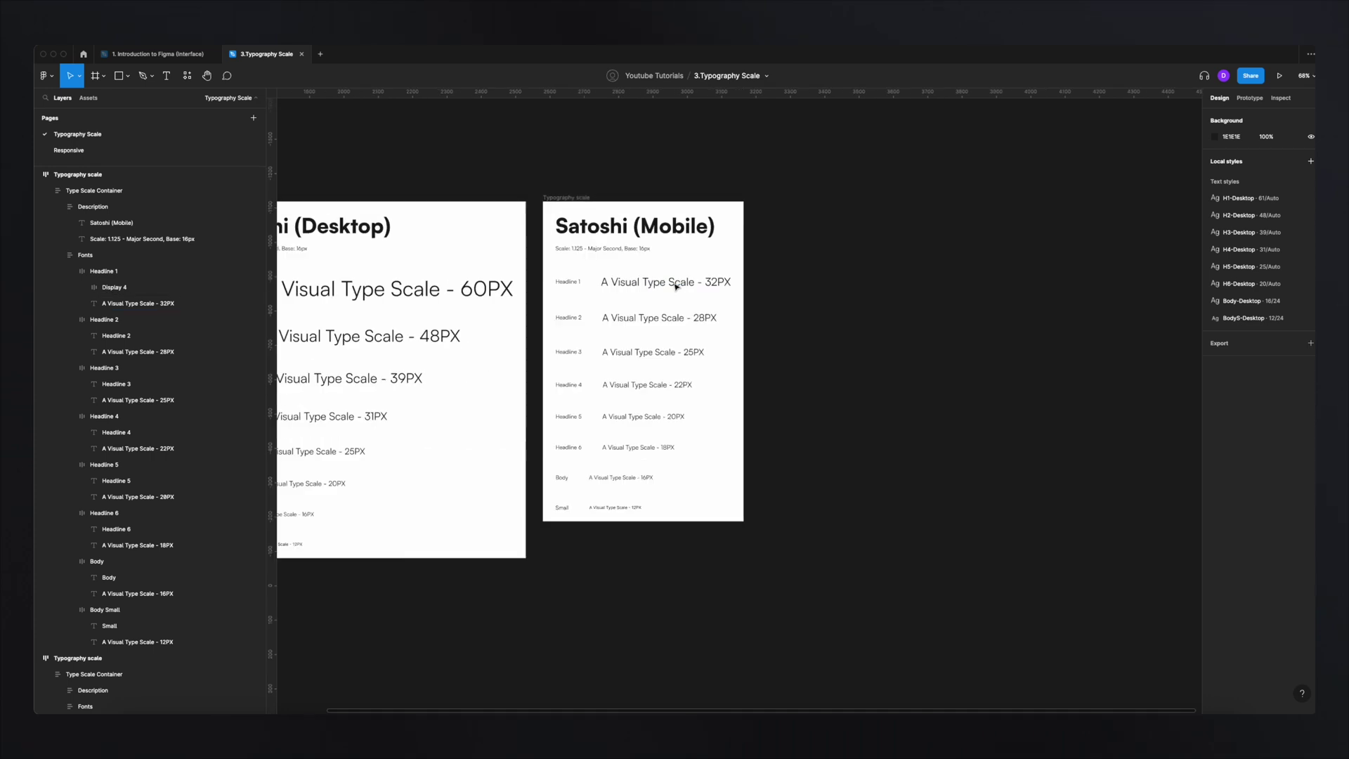
pyautogui.scroll(5, 676, 285)
pyautogui.click(676, 285)
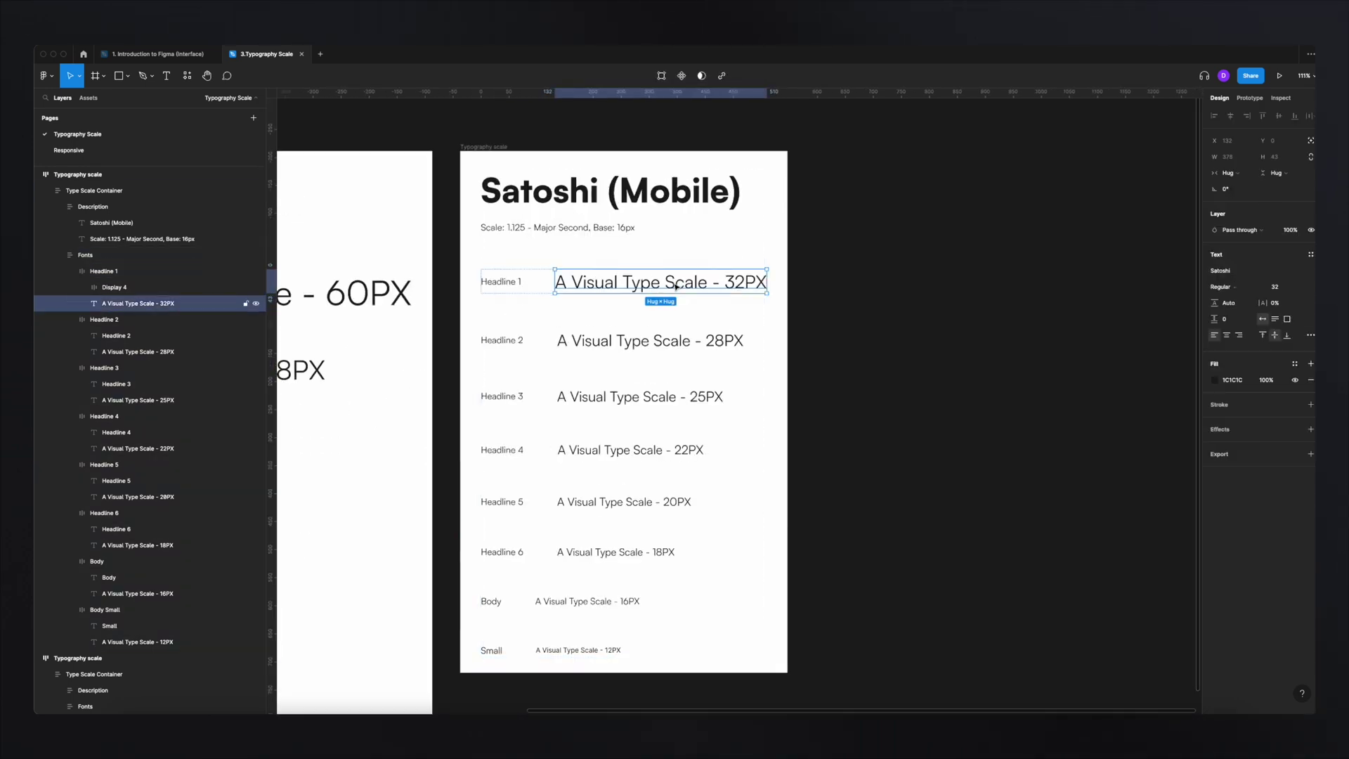
pyautogui.click(1311, 256)
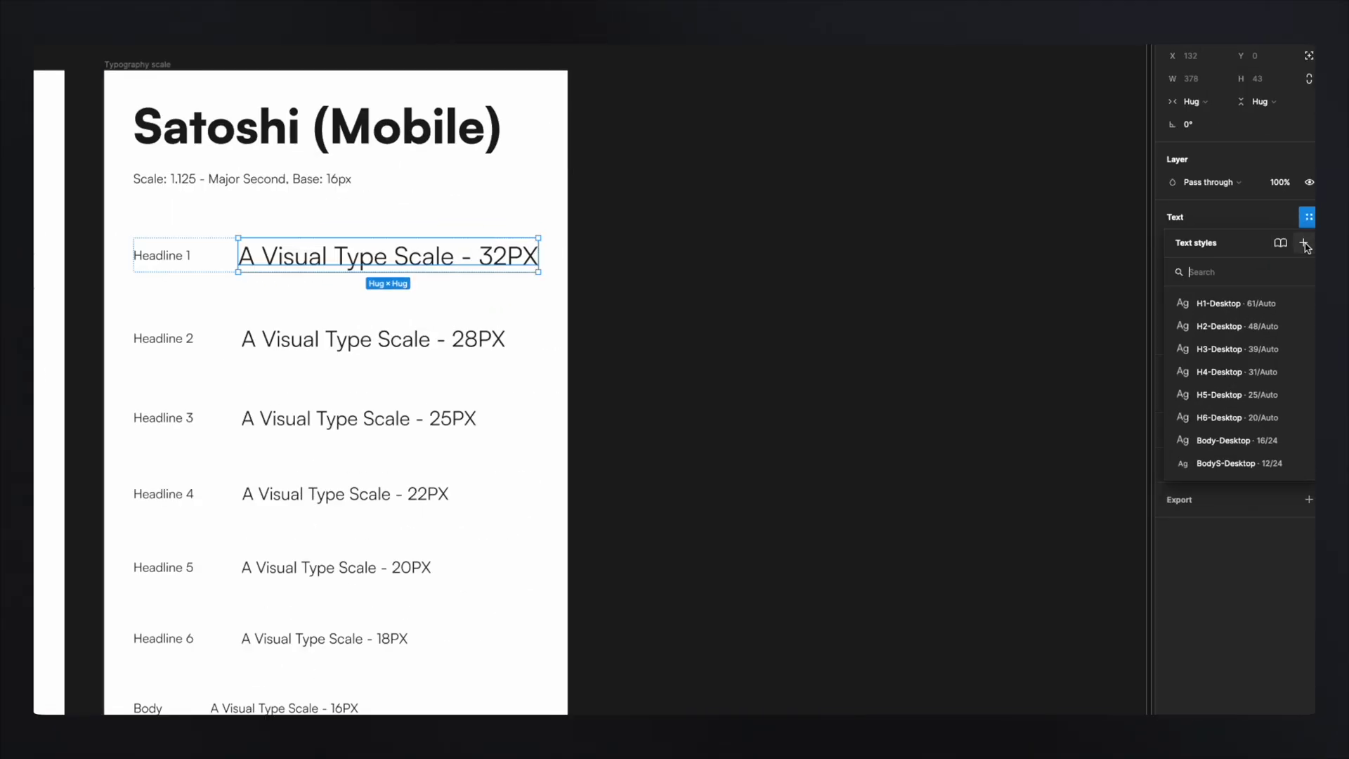
pyautogui.click(1306, 273)
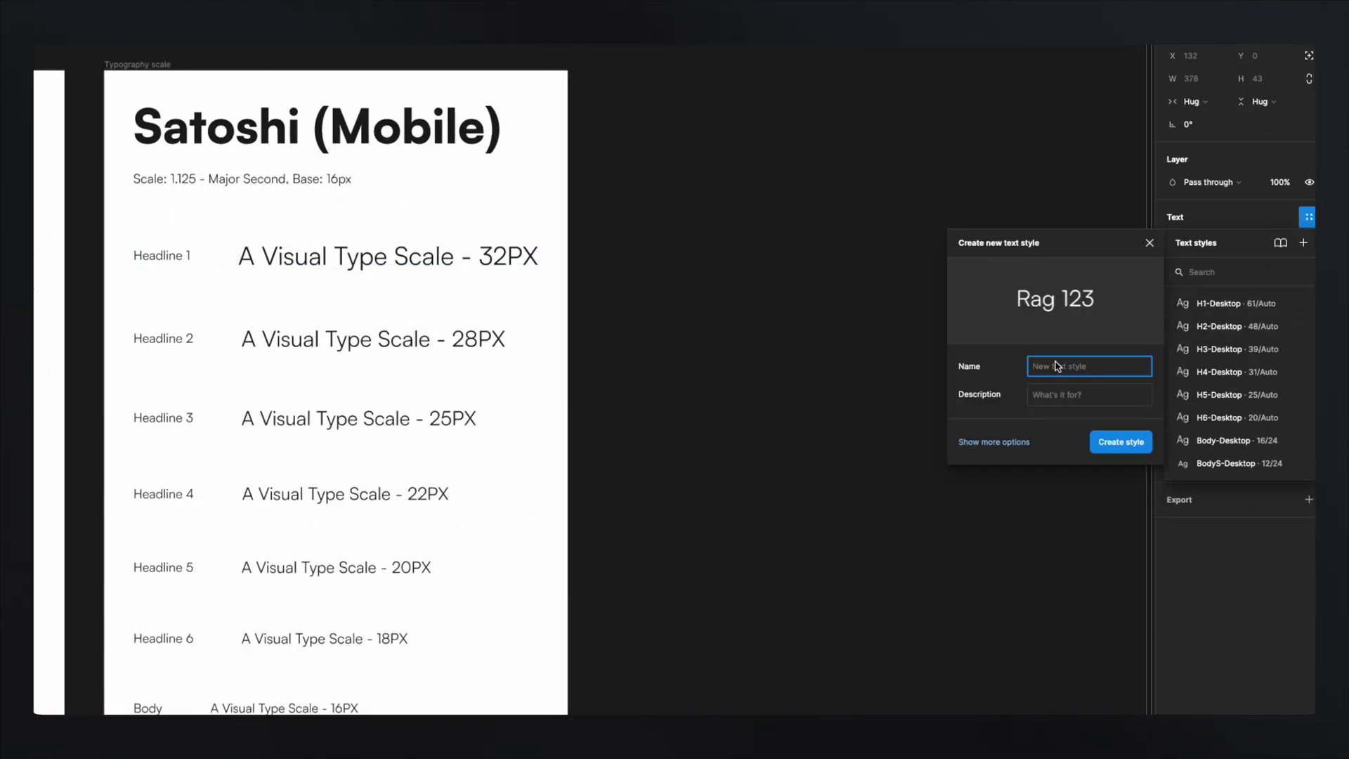
pyautogui.write('H1-Mobile')
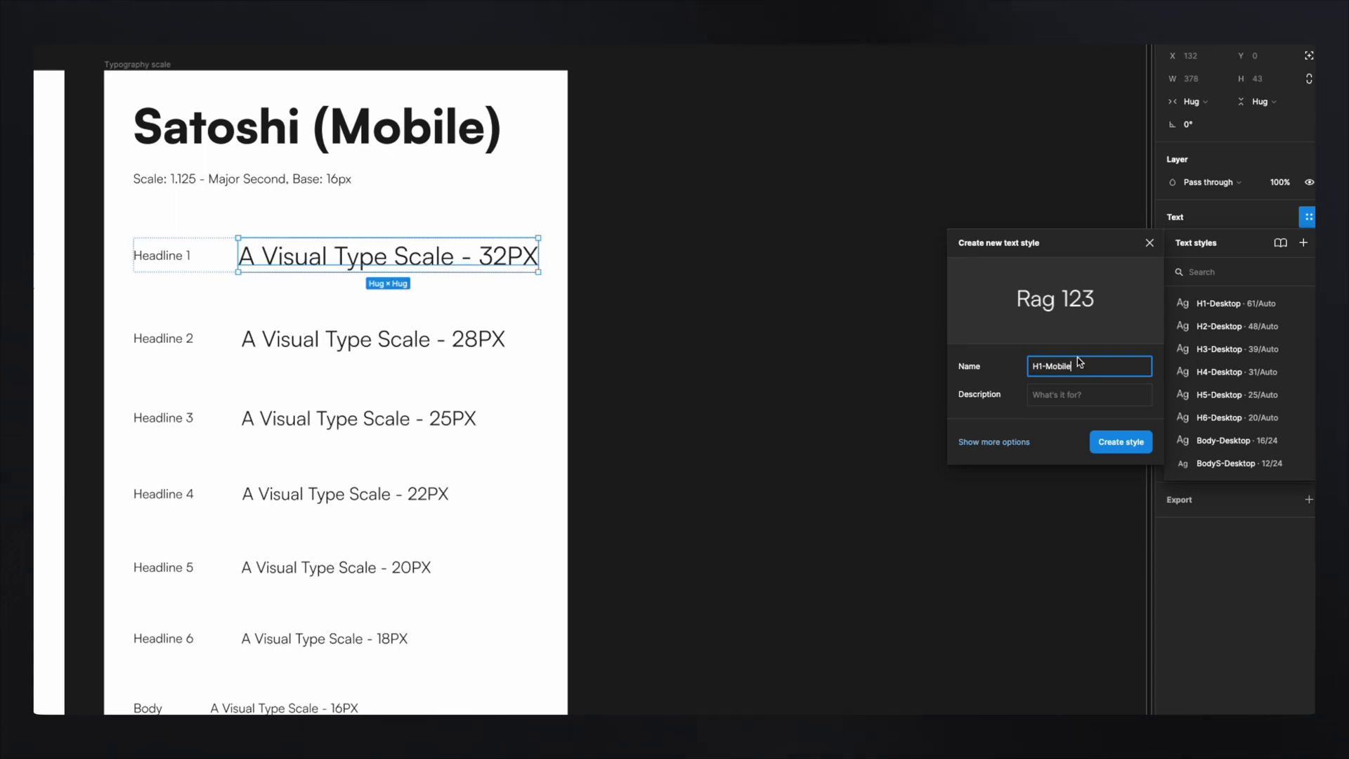
pyautogui.click(1121, 441)
pyautogui.click(373, 338)
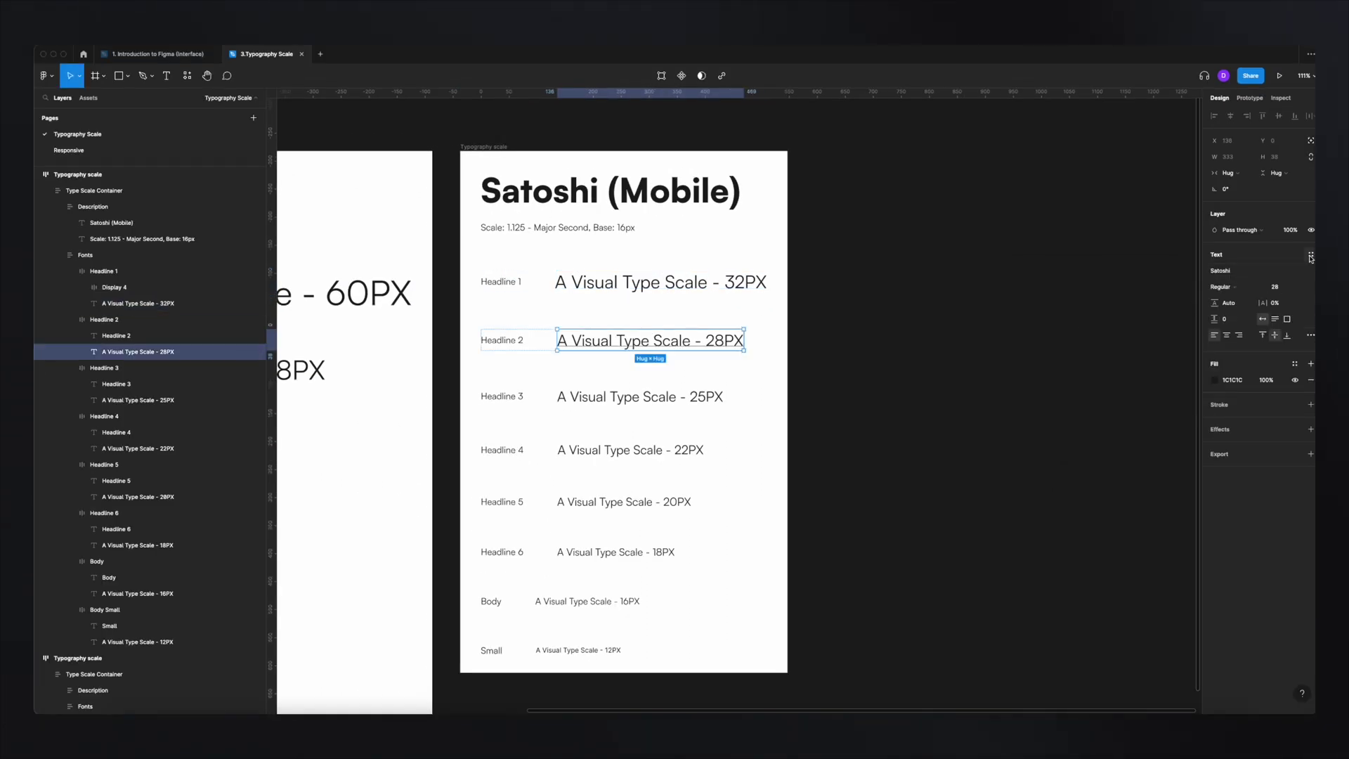
pyautogui.click(1310, 255)
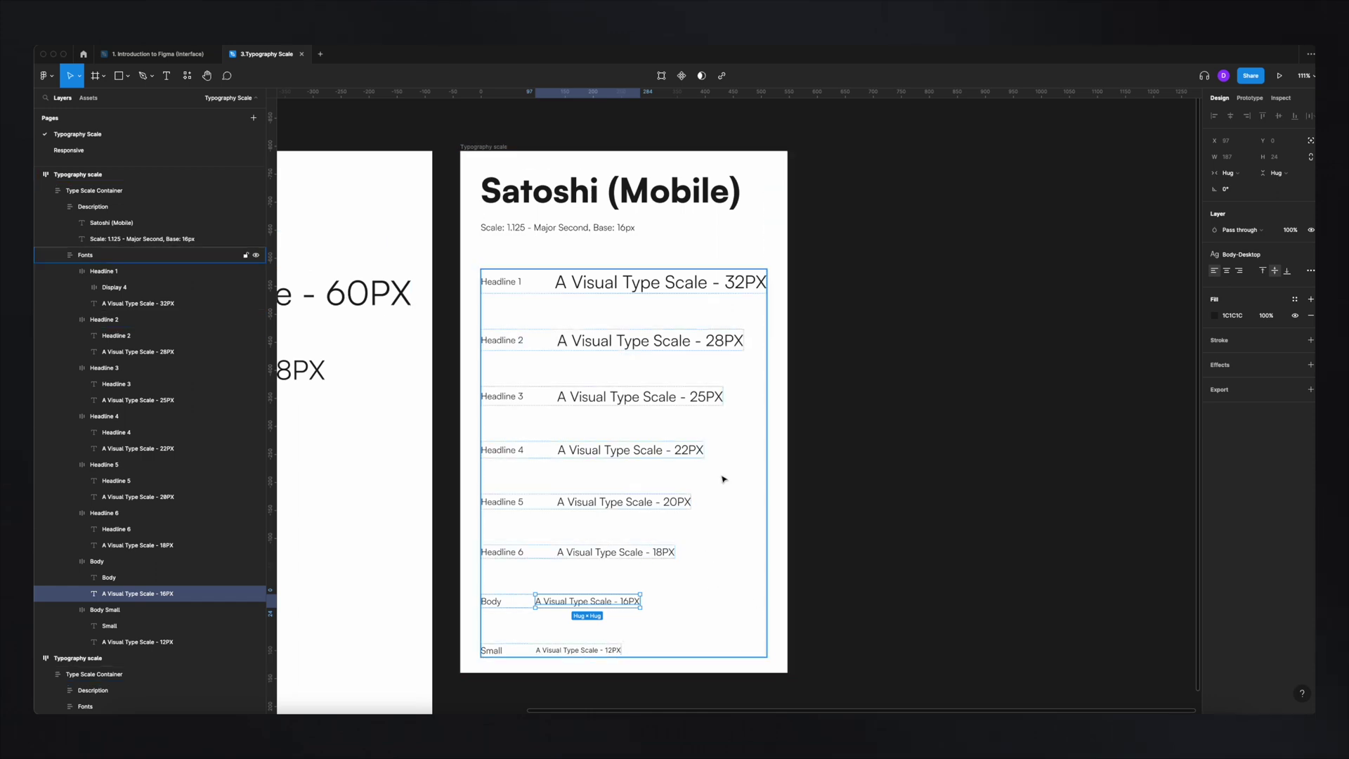
# Scroll the canvas to review the remaining 28, 25, 22, 20 and 18px mobile headlines.
pyautogui.scroll(-5, 702, 474)
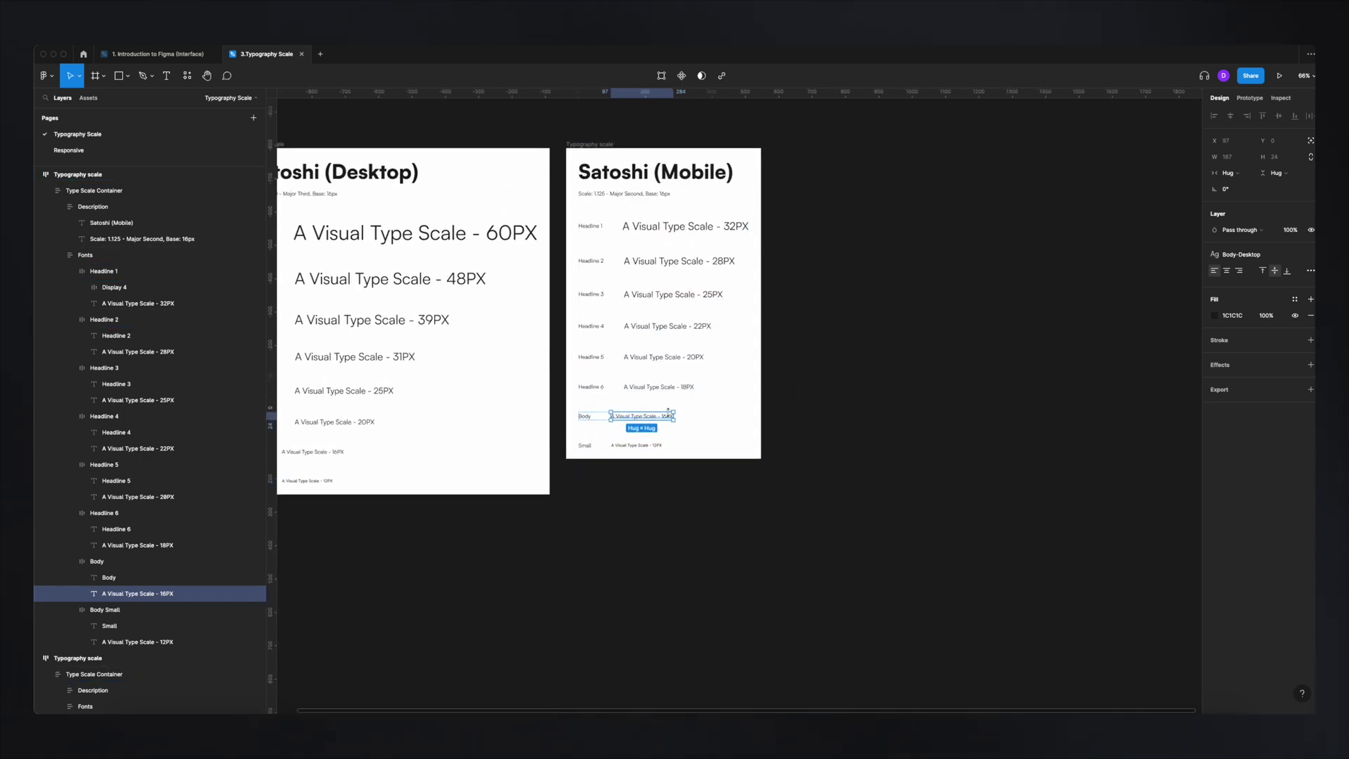
pyautogui.scroll(3, 668, 413)
pyautogui.scroll(-6, 738, 413)
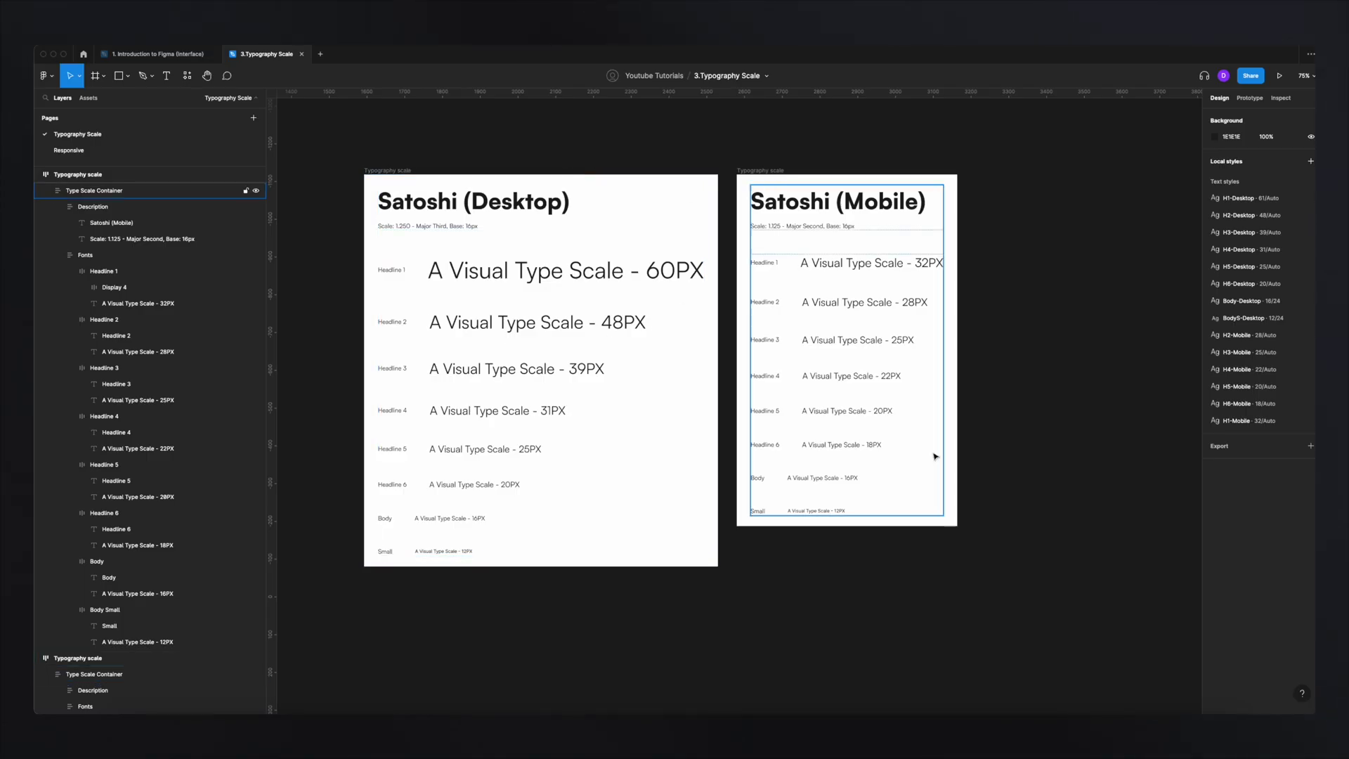
# On the Responsive page, apply H1-Mobile to the iPhone 13 mini heading.
pyautogui.click(118, 152)
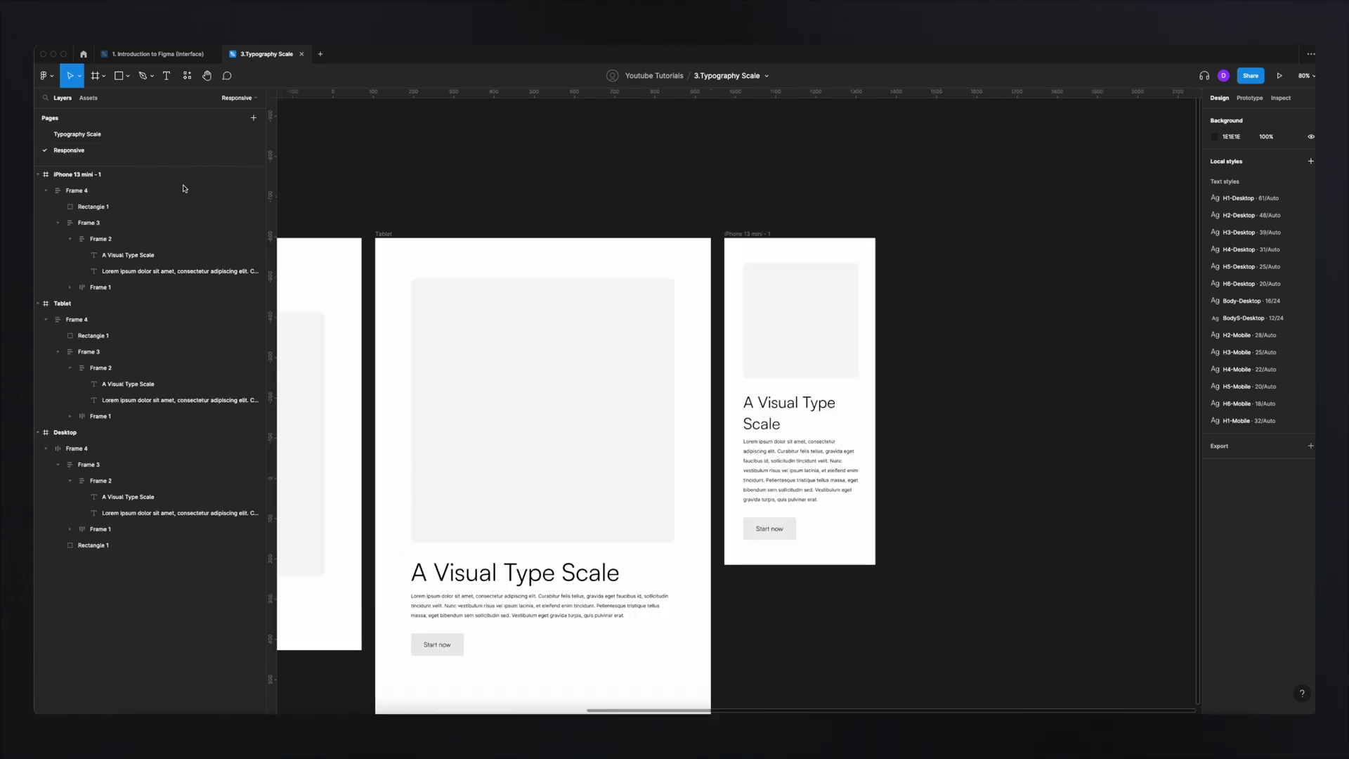
pyautogui.click(780, 410)
pyautogui.click(780, 410)
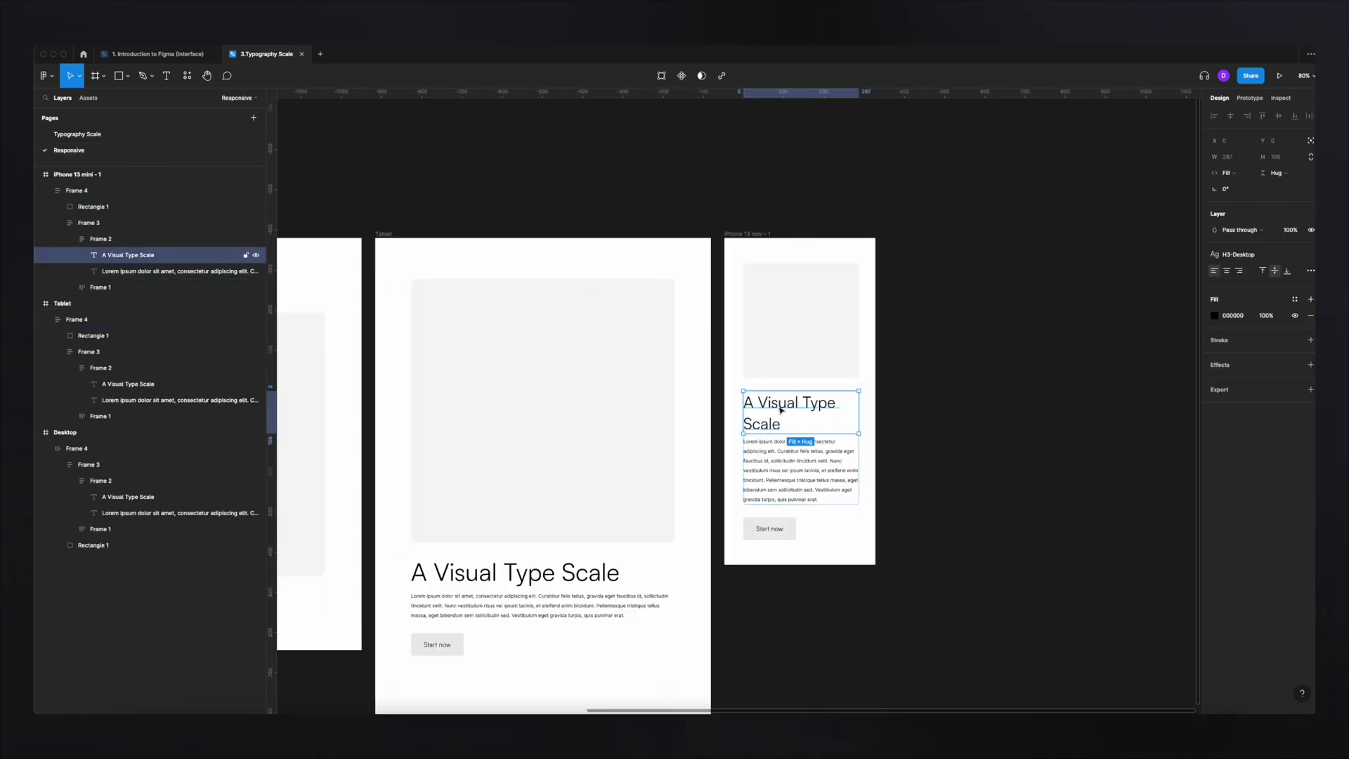
pyautogui.click(1264, 253)
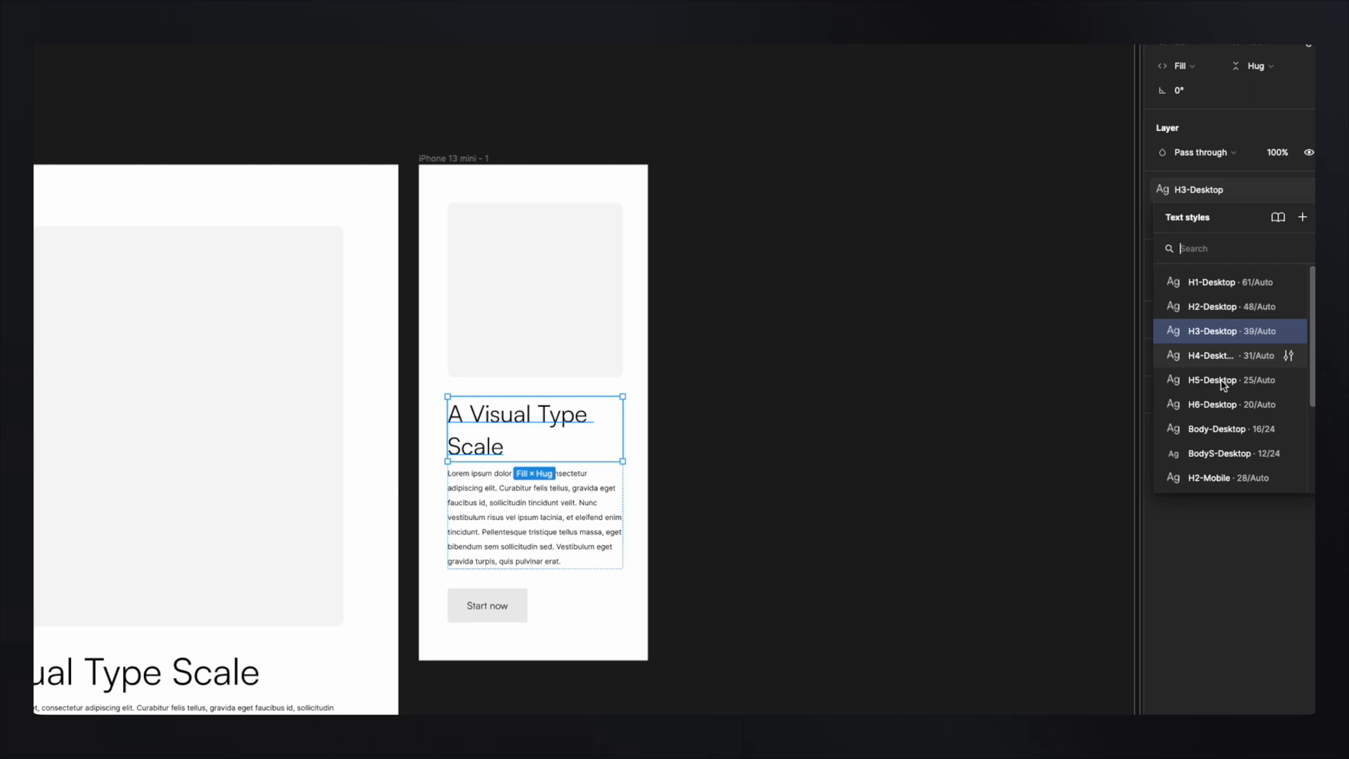
pyautogui.scroll(-3, 1208, 422)
pyautogui.click(1208, 472)
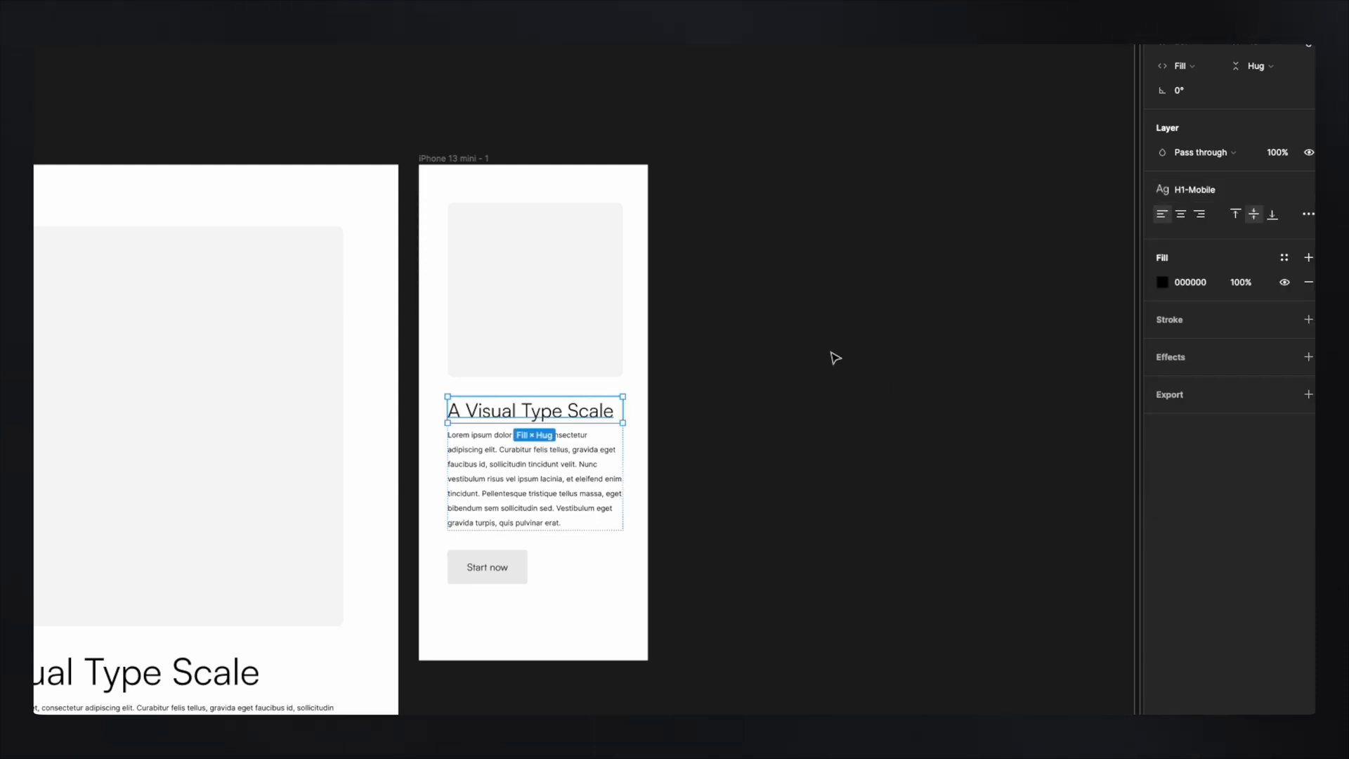
# Check the Desktop heading's text style, then reselect the mobile heading for comparison.
pyautogui.scroll(3, 819, 351)
pyautogui.scroll(-2, 948, 364)
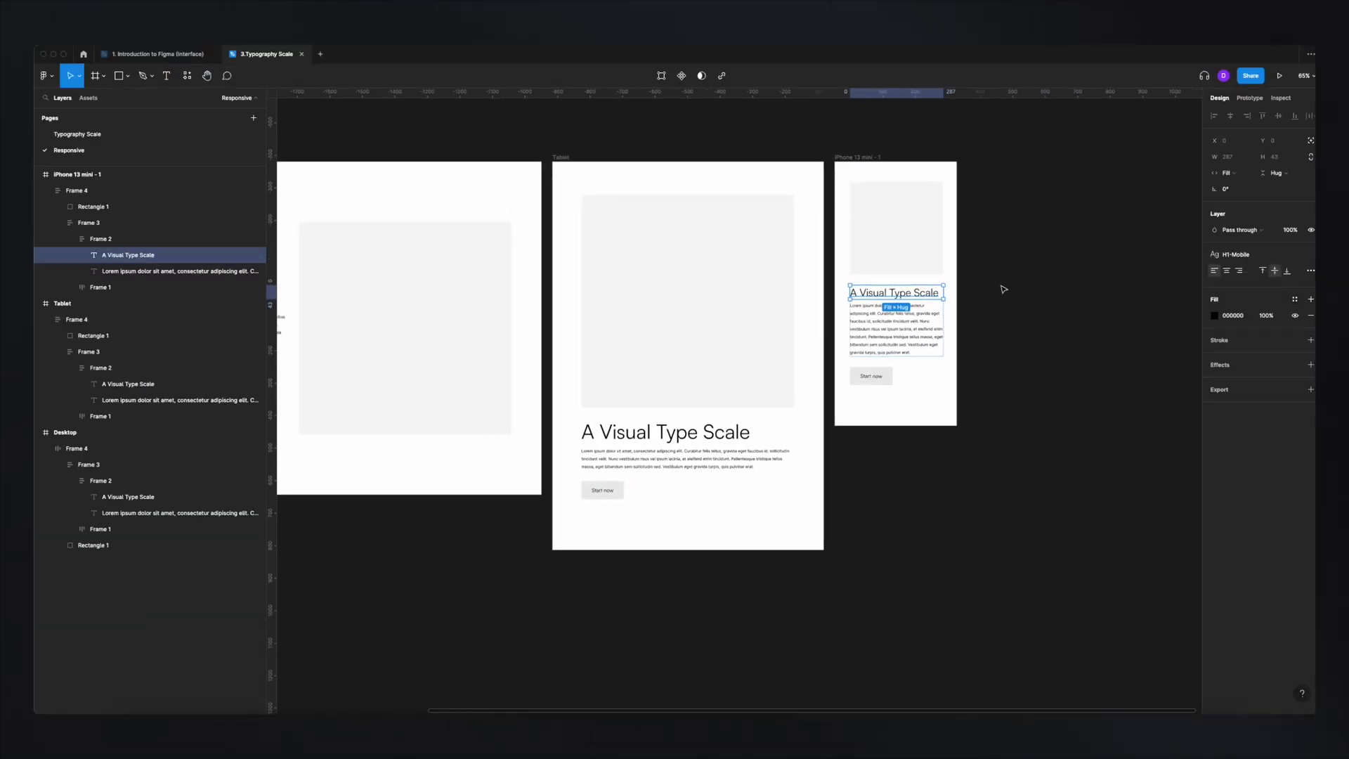
pyautogui.scroll(-2, 889, 337)
pyautogui.scroll(-1, 889, 338)
pyautogui.click(705, 518)
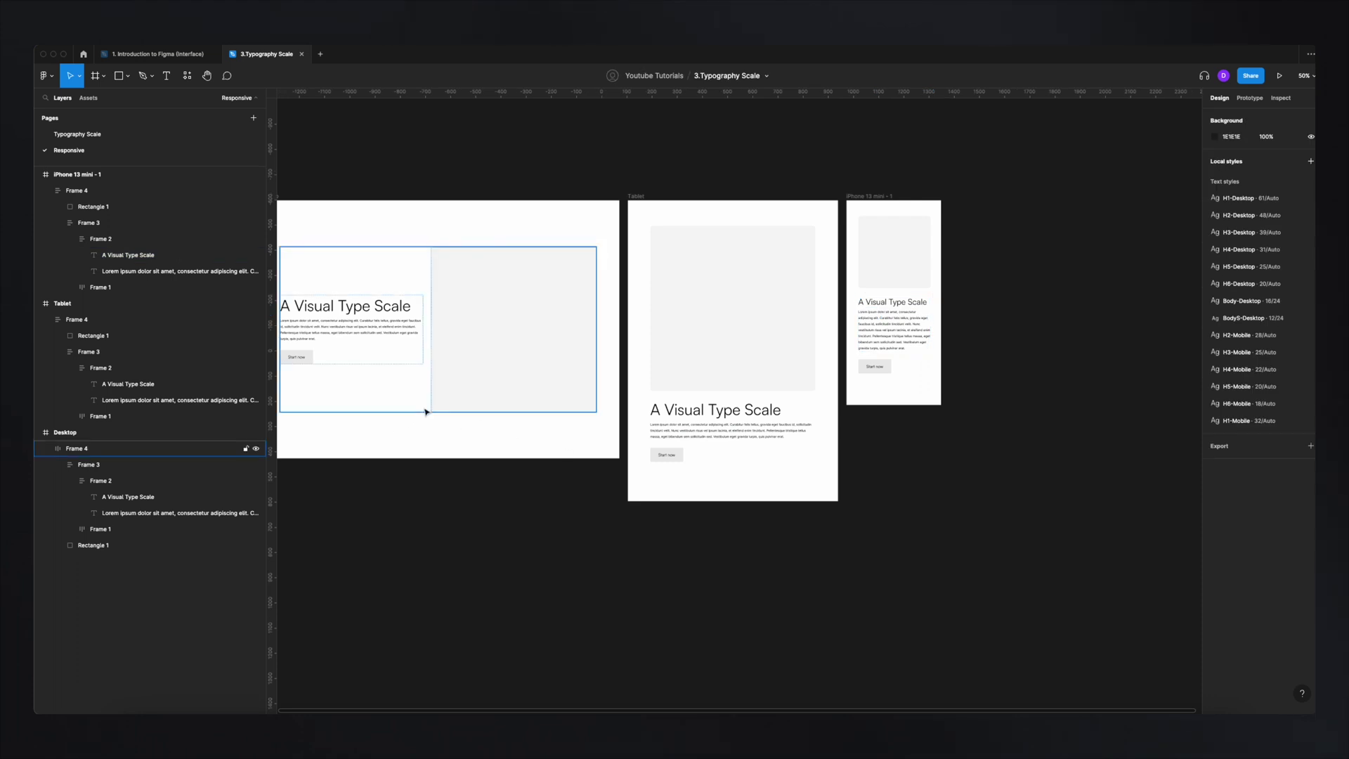
pyautogui.hscroll(-2, 353, 323)
pyautogui.click(408, 298)
pyautogui.doubleClick(407, 299)
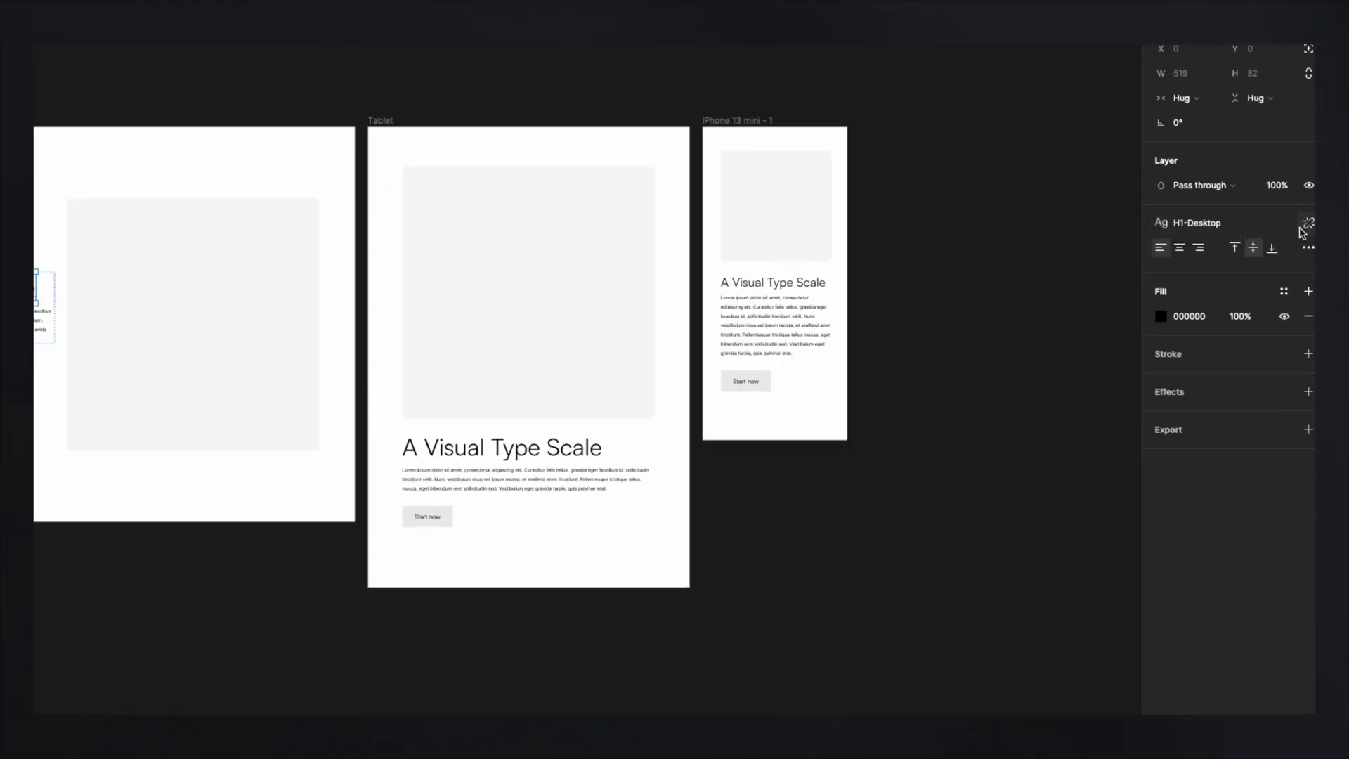
pyautogui.click(1284, 255)
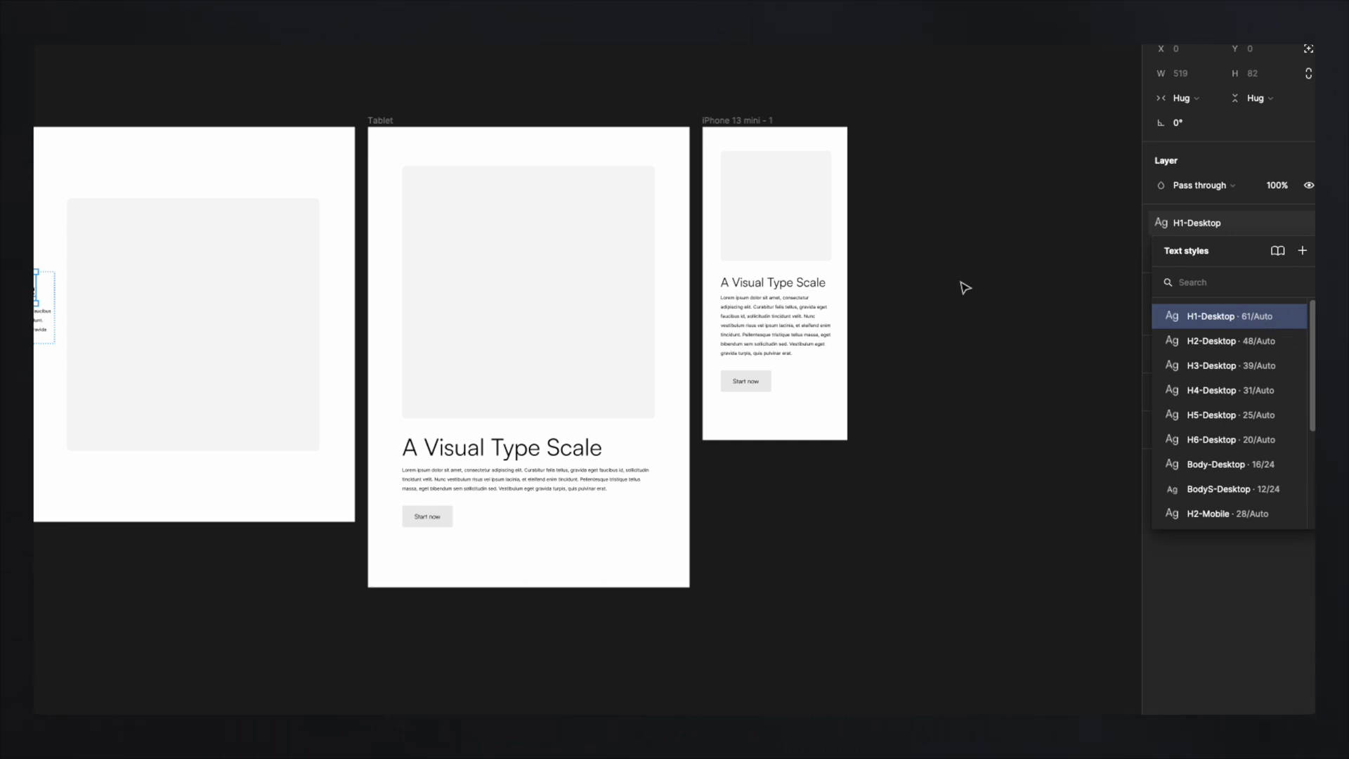
pyautogui.click(750, 278)
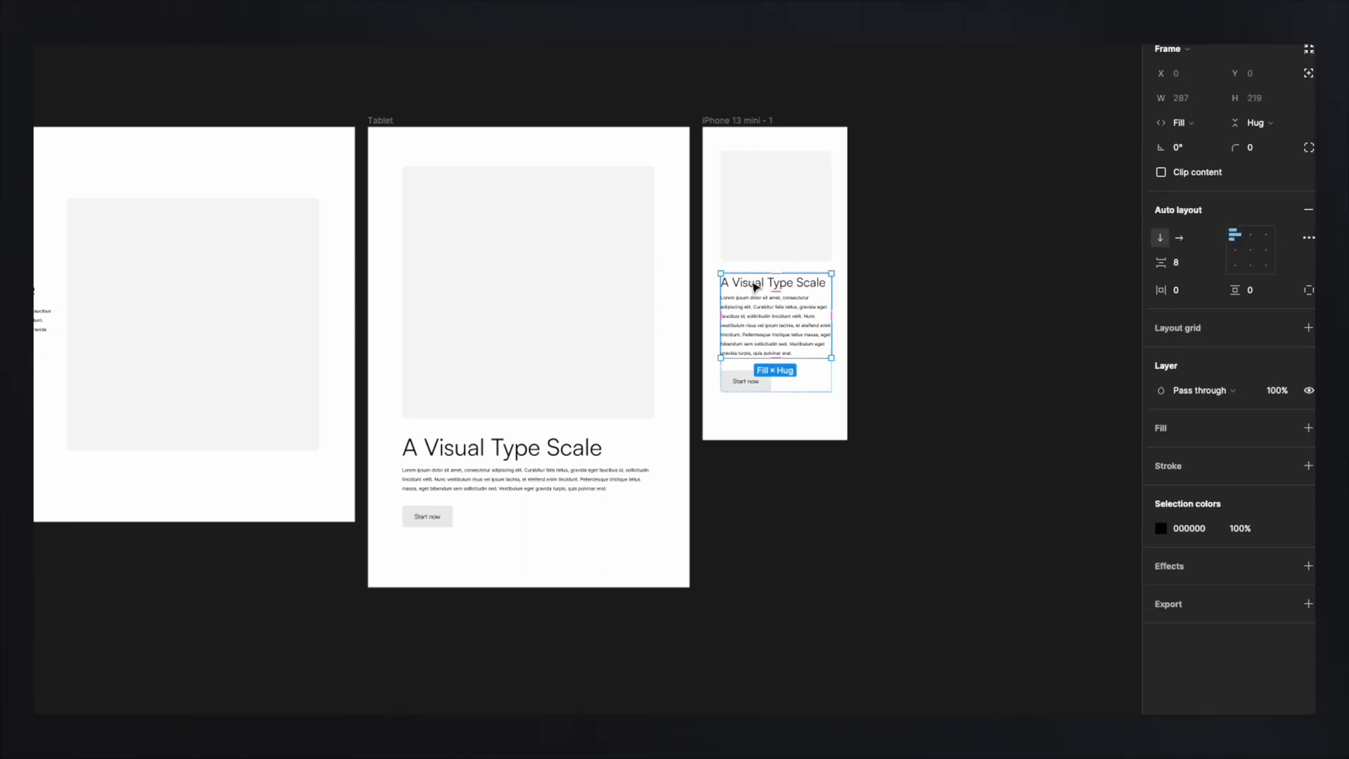
pyautogui.click(753, 285)
pyautogui.click(1252, 223)
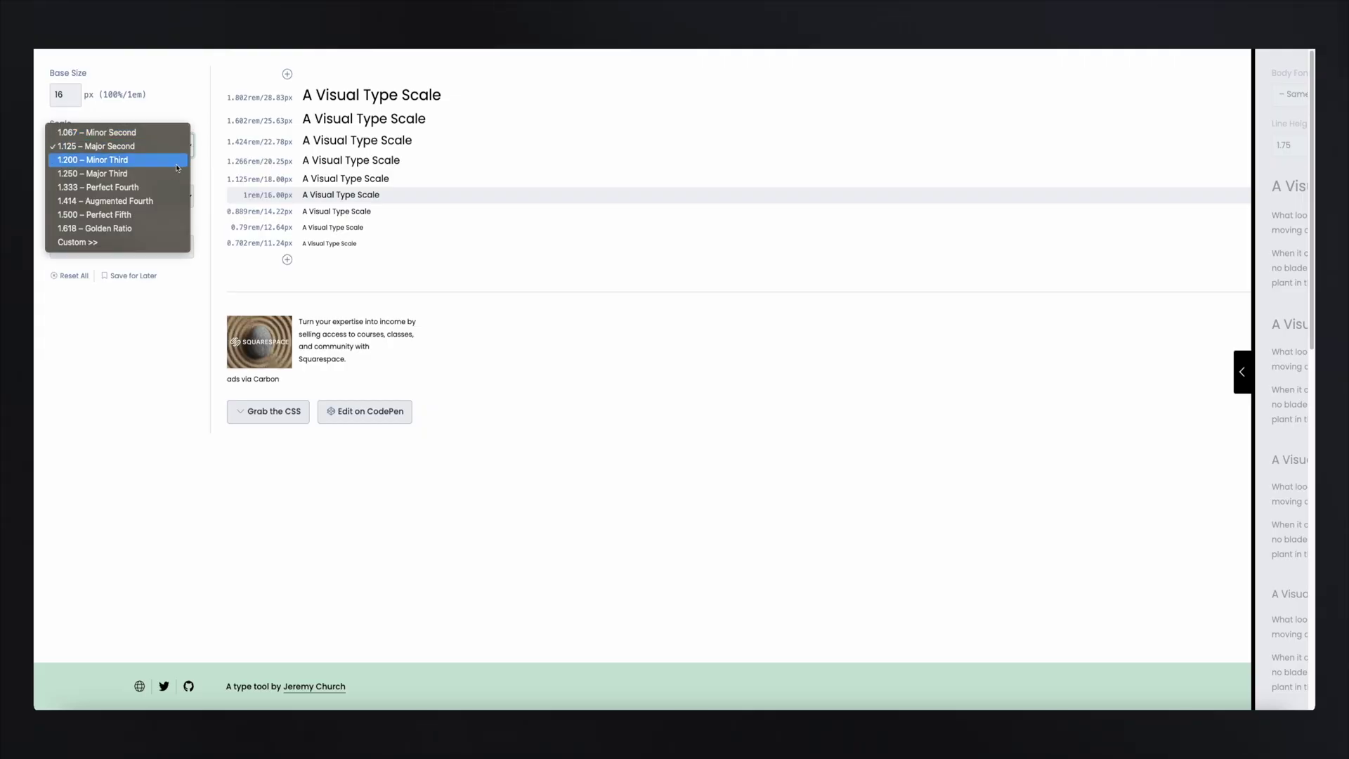
# Choose 1.414 – Augmented Fourth as the scale ratio, giving steps from 90.44px to 5.66px.
pyautogui.click(105, 157)
pyautogui.click(177, 186)
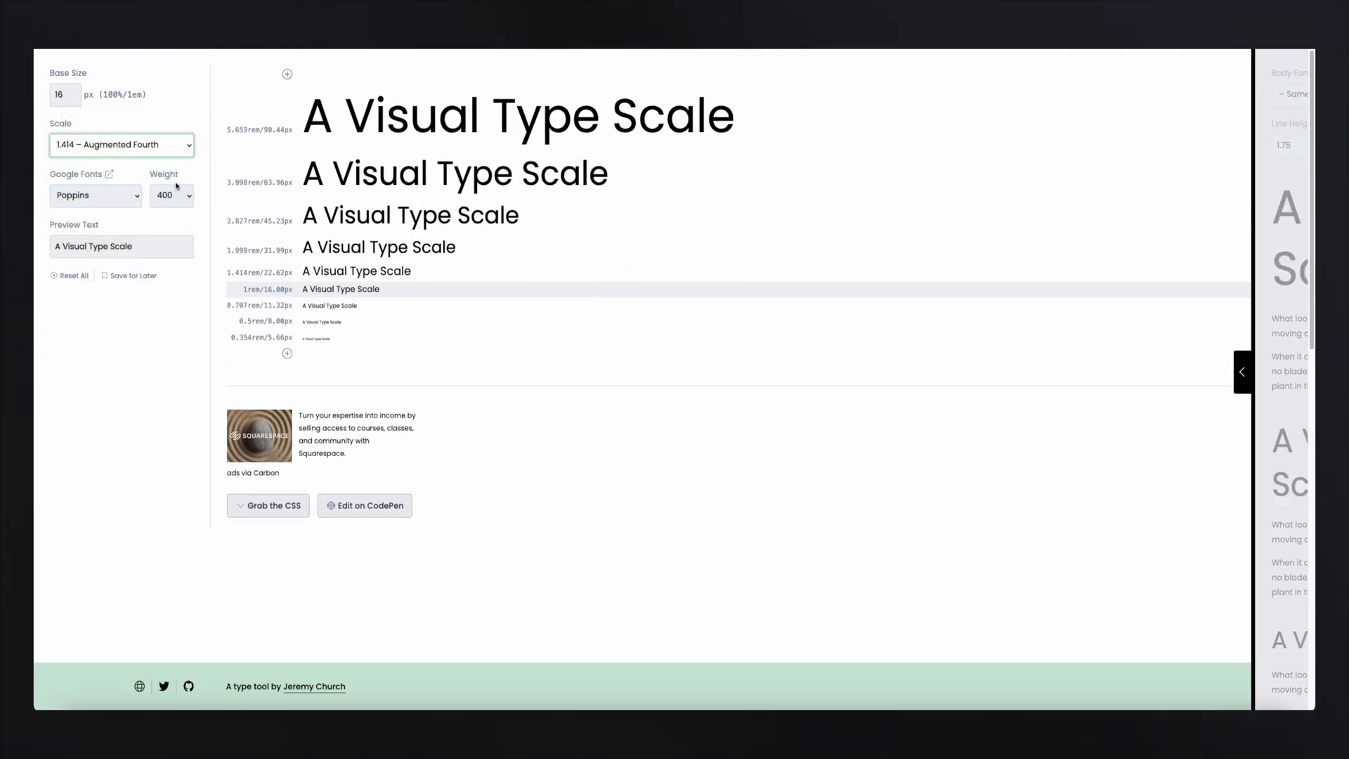